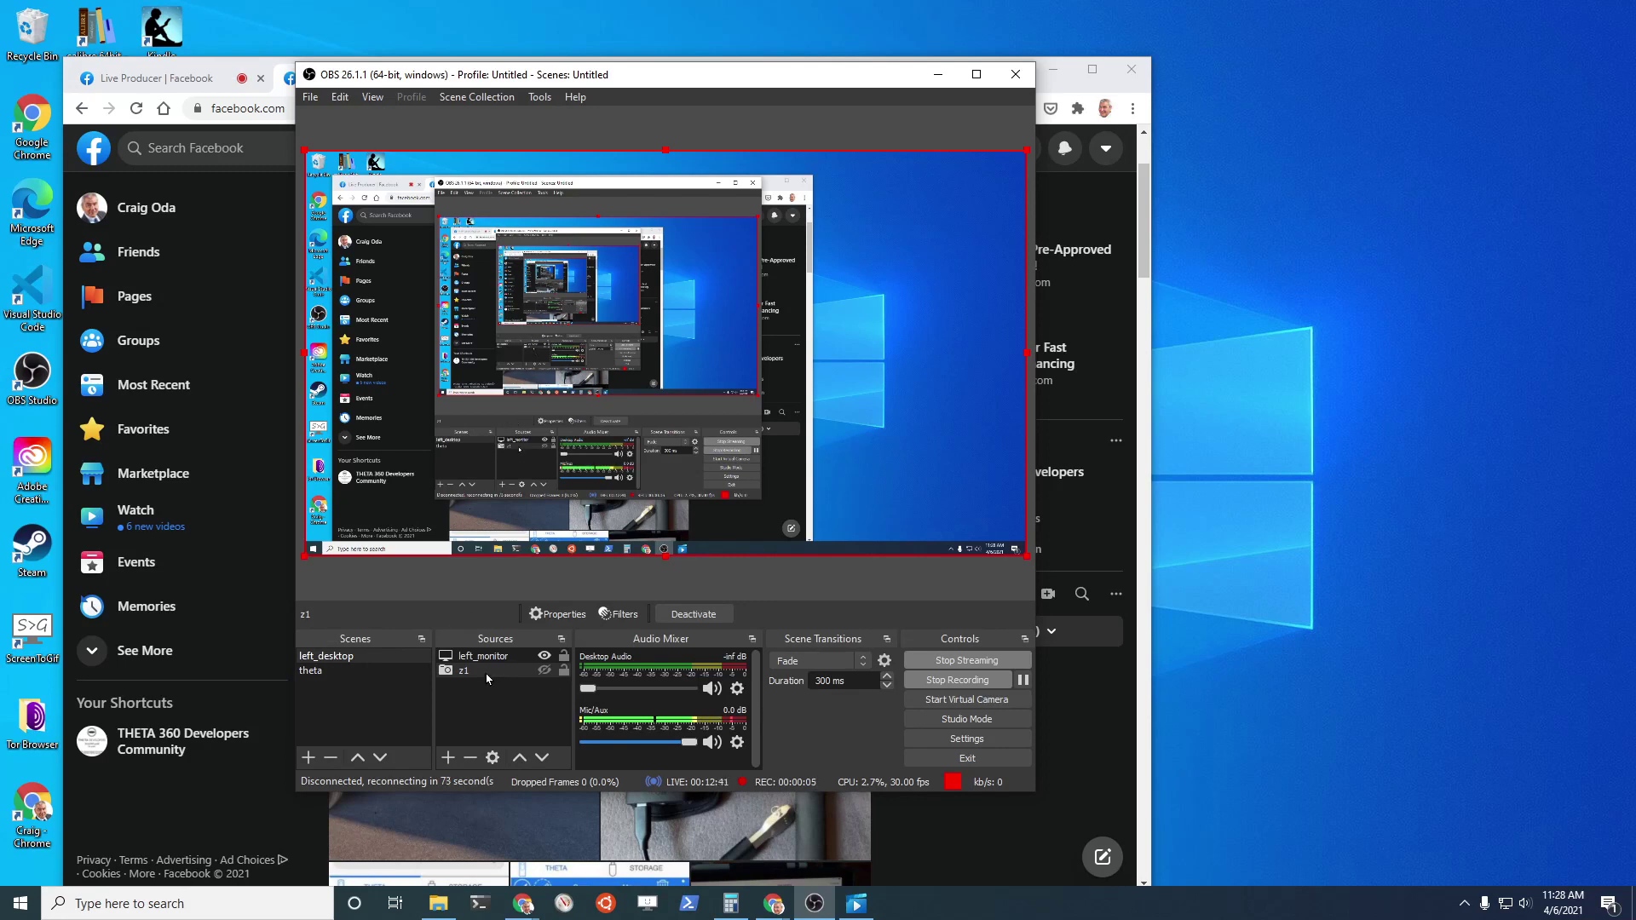
# Confirm the z1 source's properties show 3840x1920 at 30 fps, then close them
pyautogui.doubleClick(464, 671)
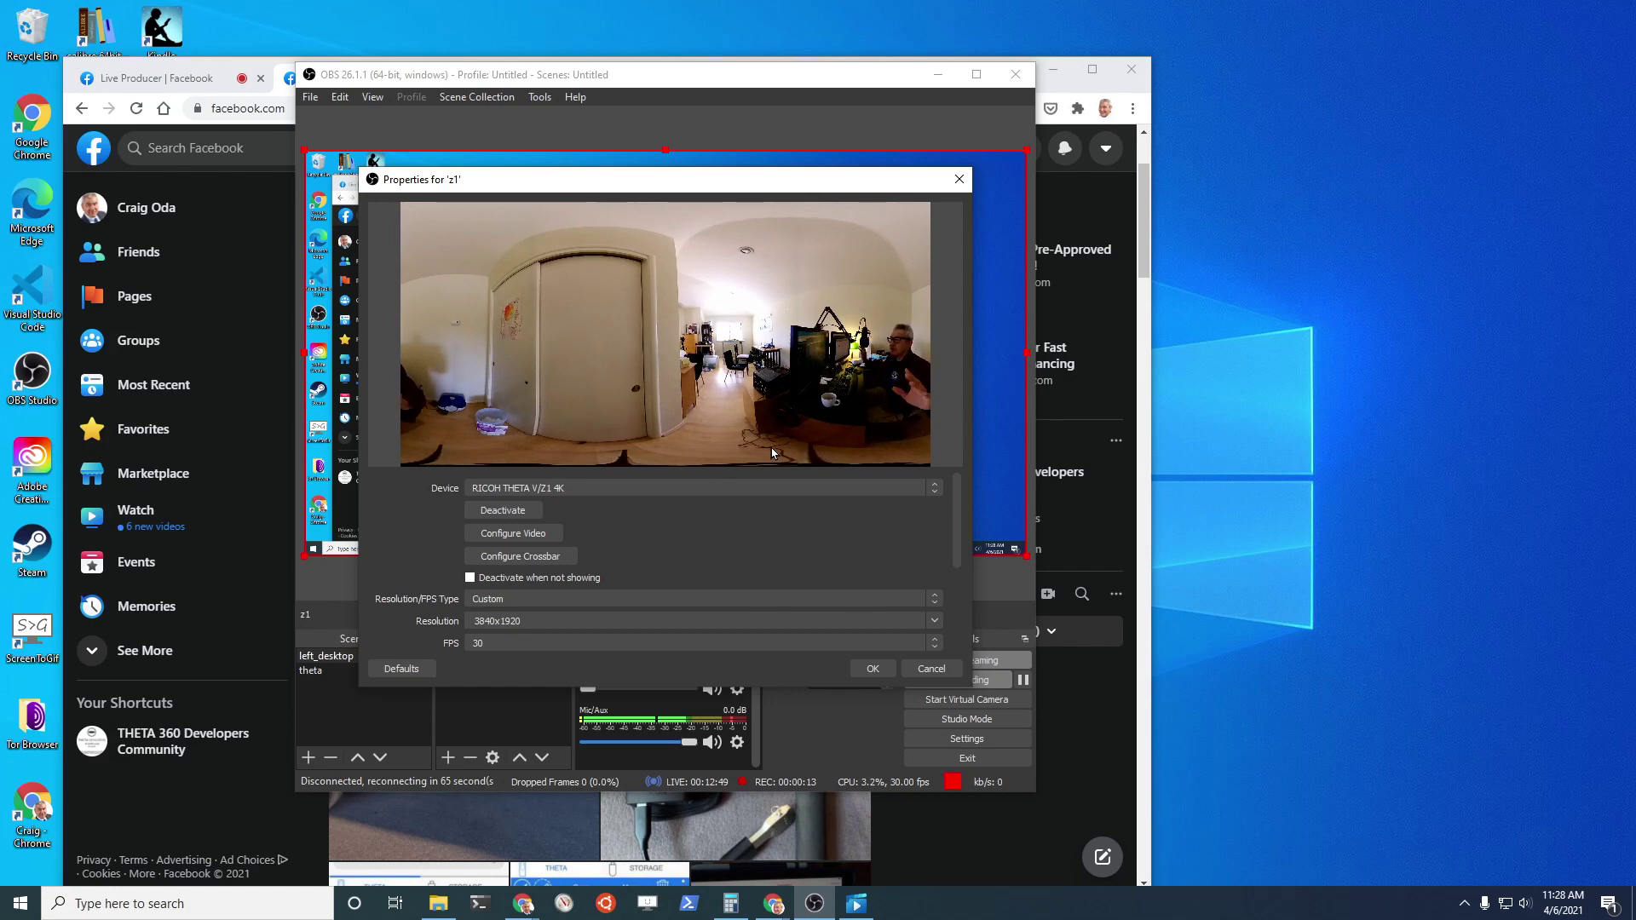
pyautogui.click(872, 668)
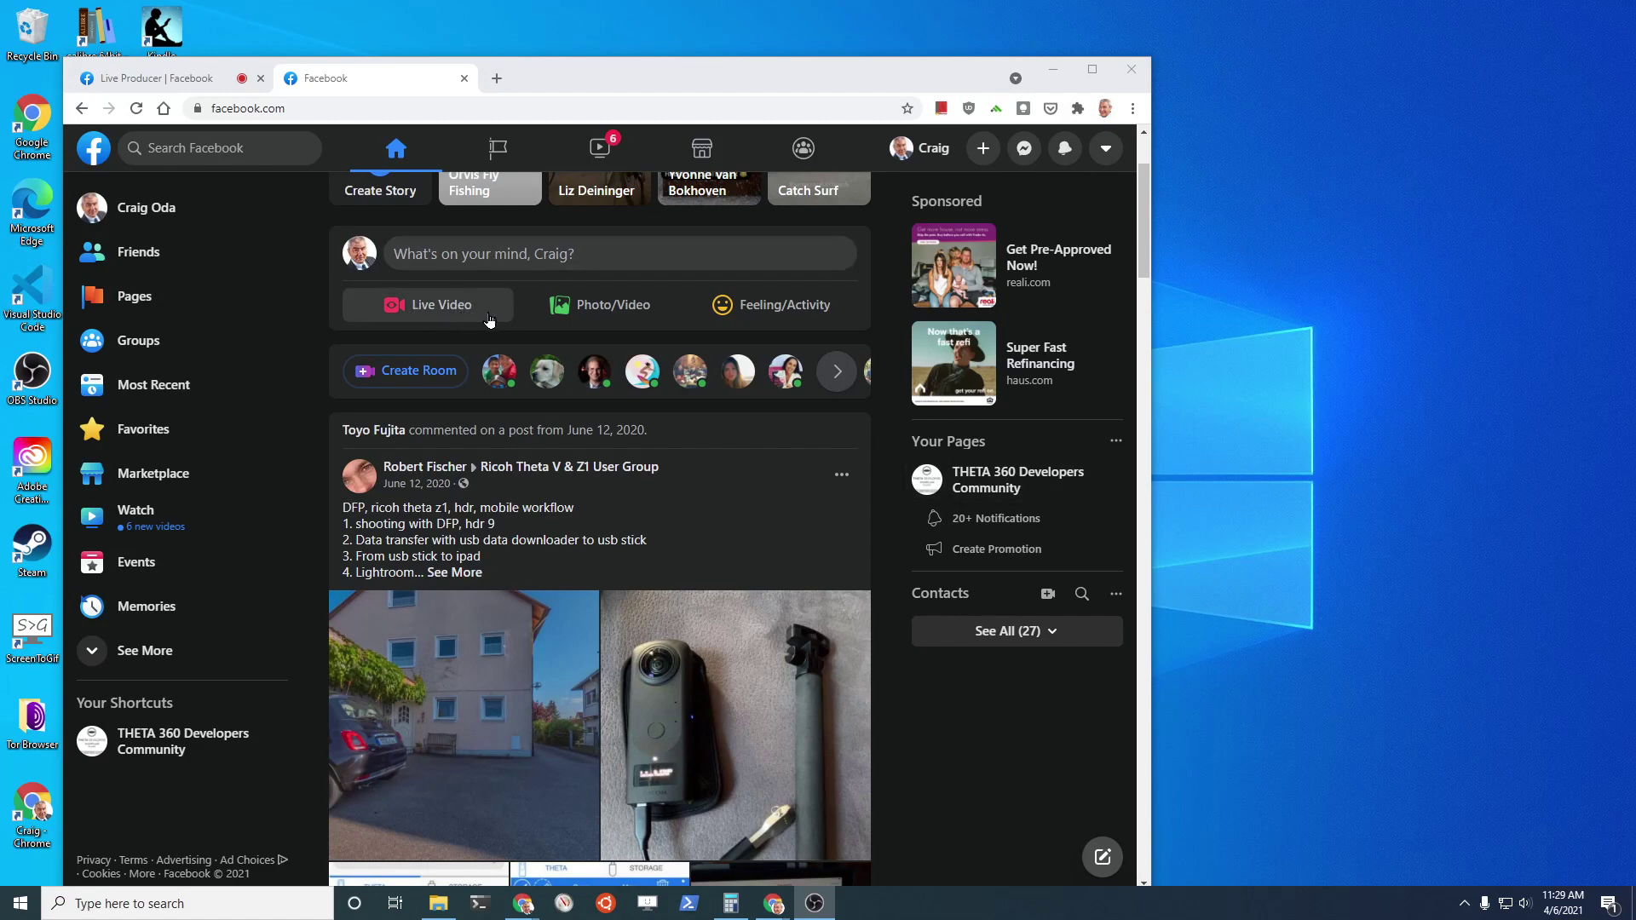
# Begin a new Facebook post and make it a Live Video
pyautogui.click(557, 259)
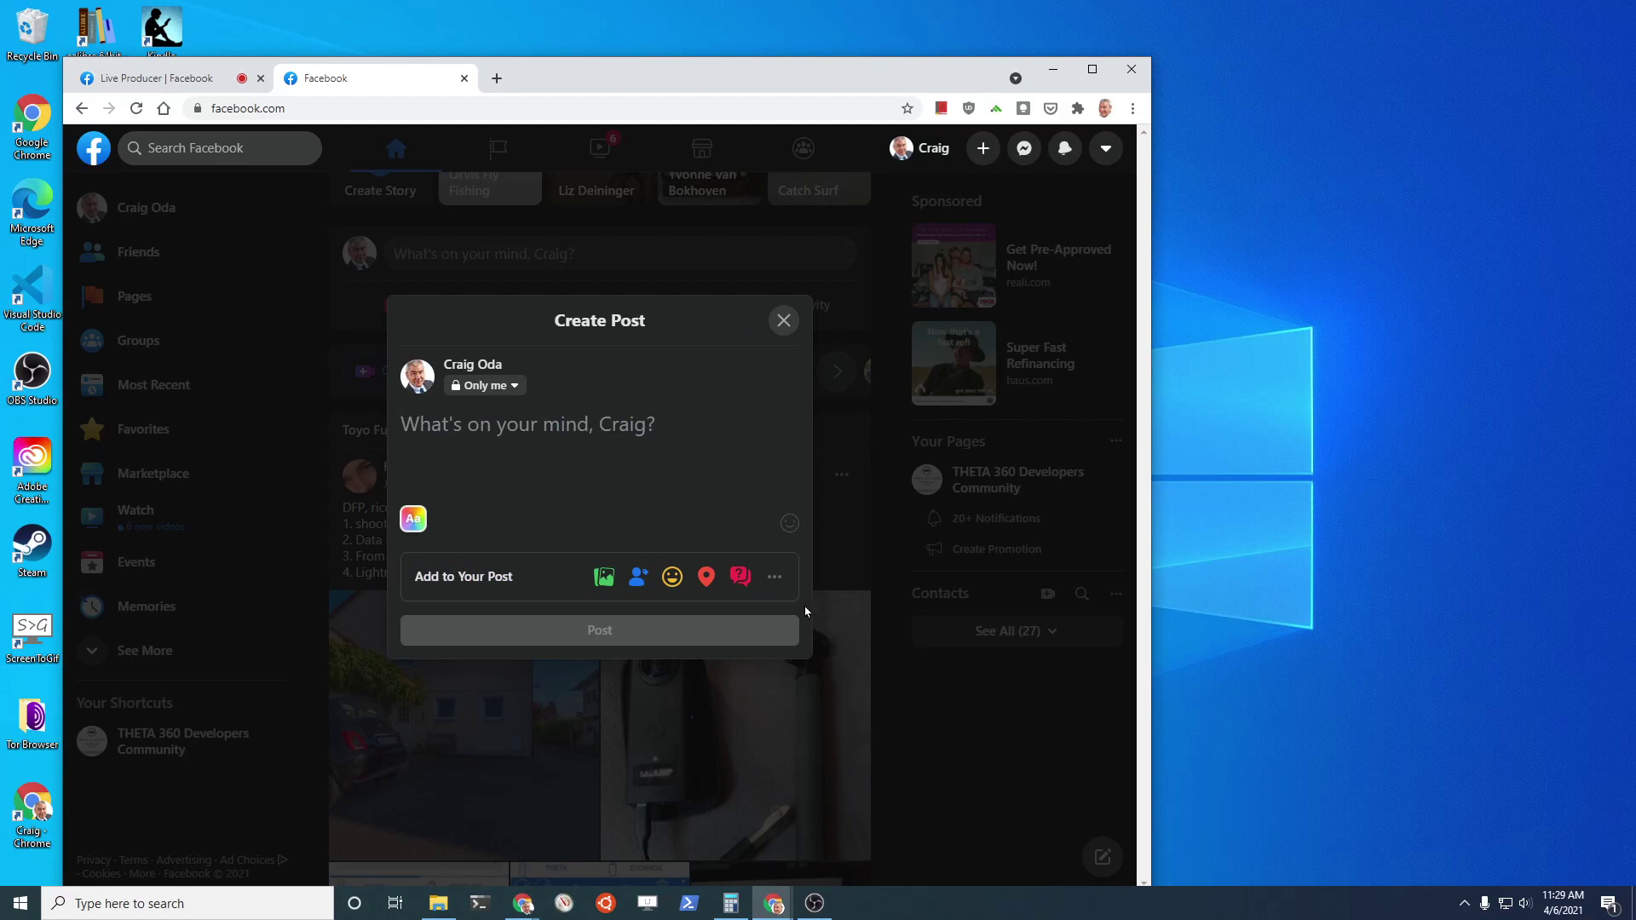
pyautogui.click(774, 576)
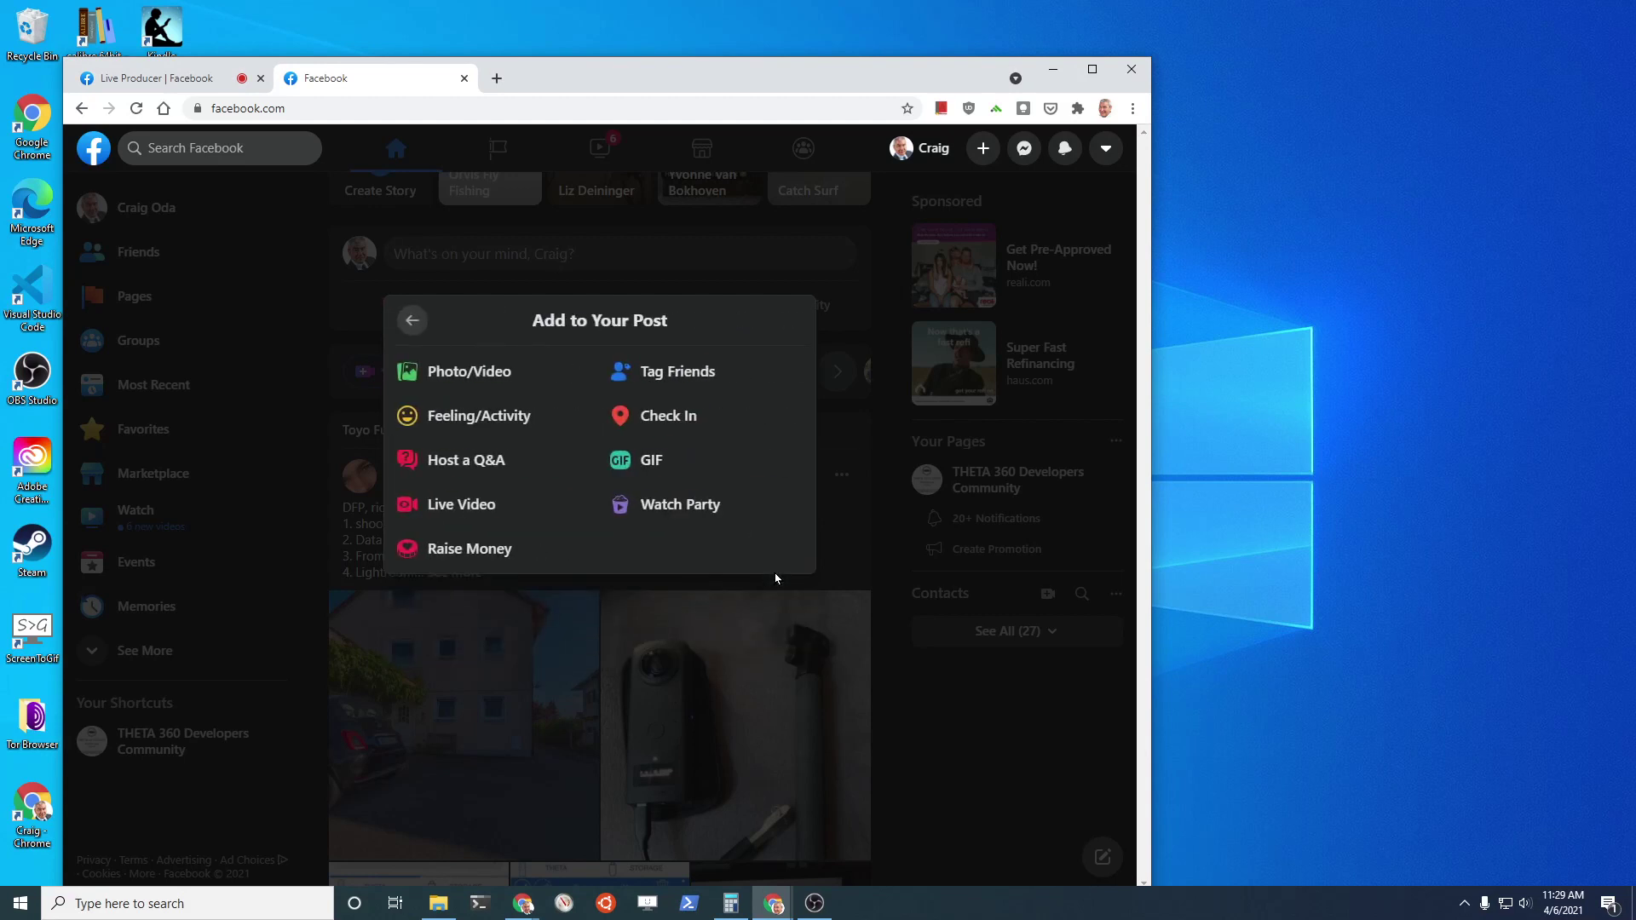
pyautogui.click(477, 507)
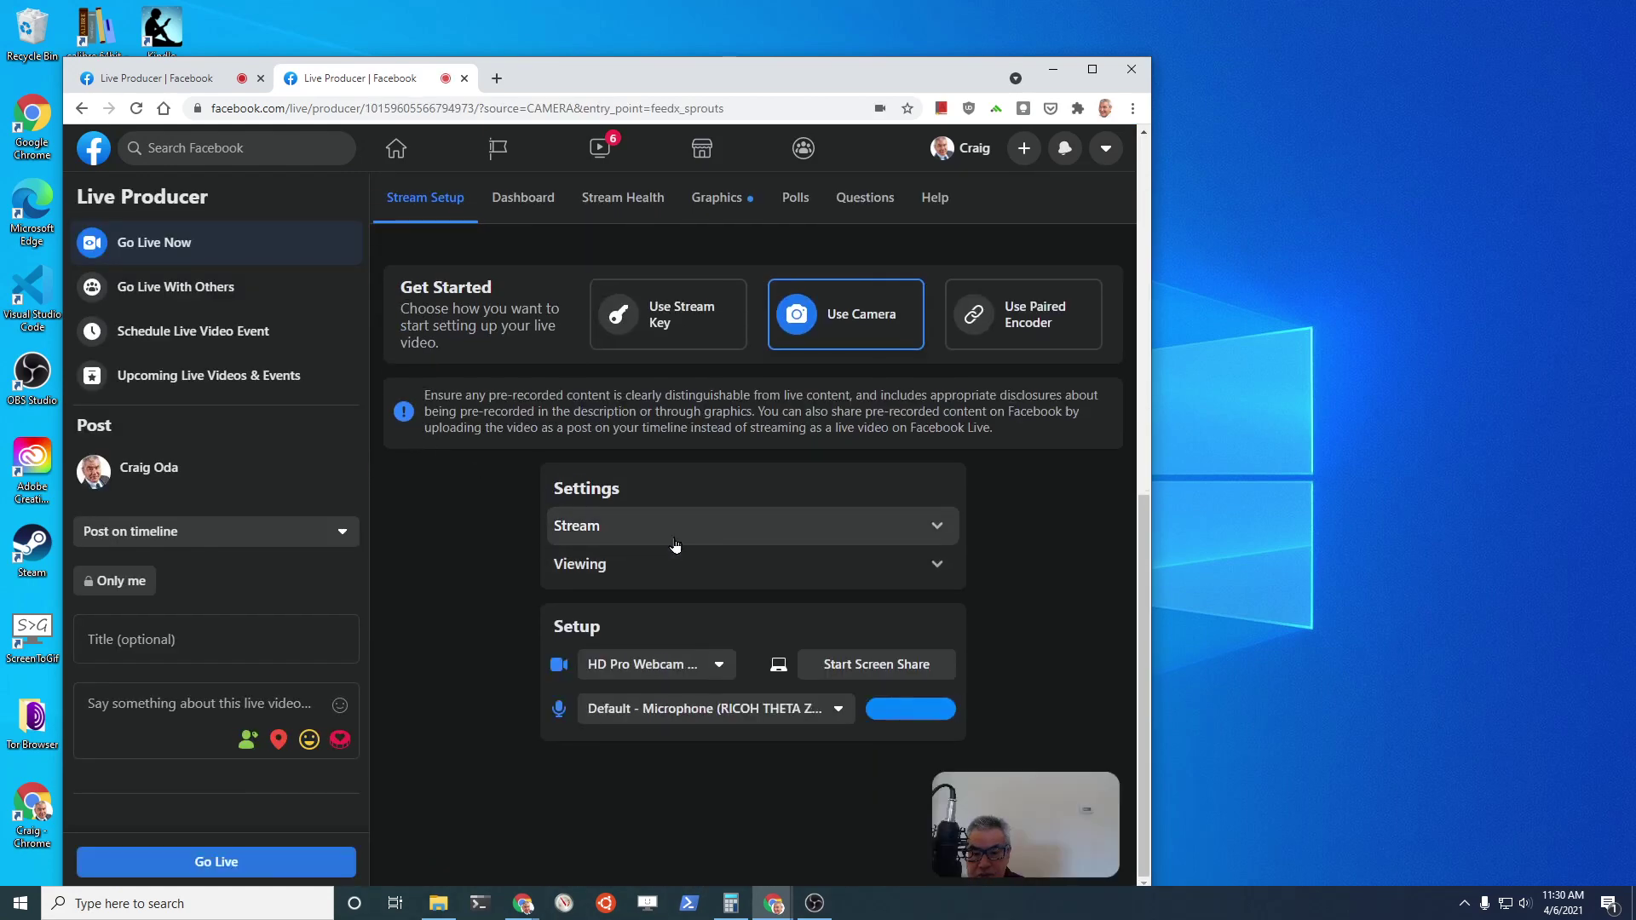
# Switch Live Producer to Use Stream Key and enable 'Broadcast this as a spherical video' under Stream settings
pyautogui.moveTo(984, 840)
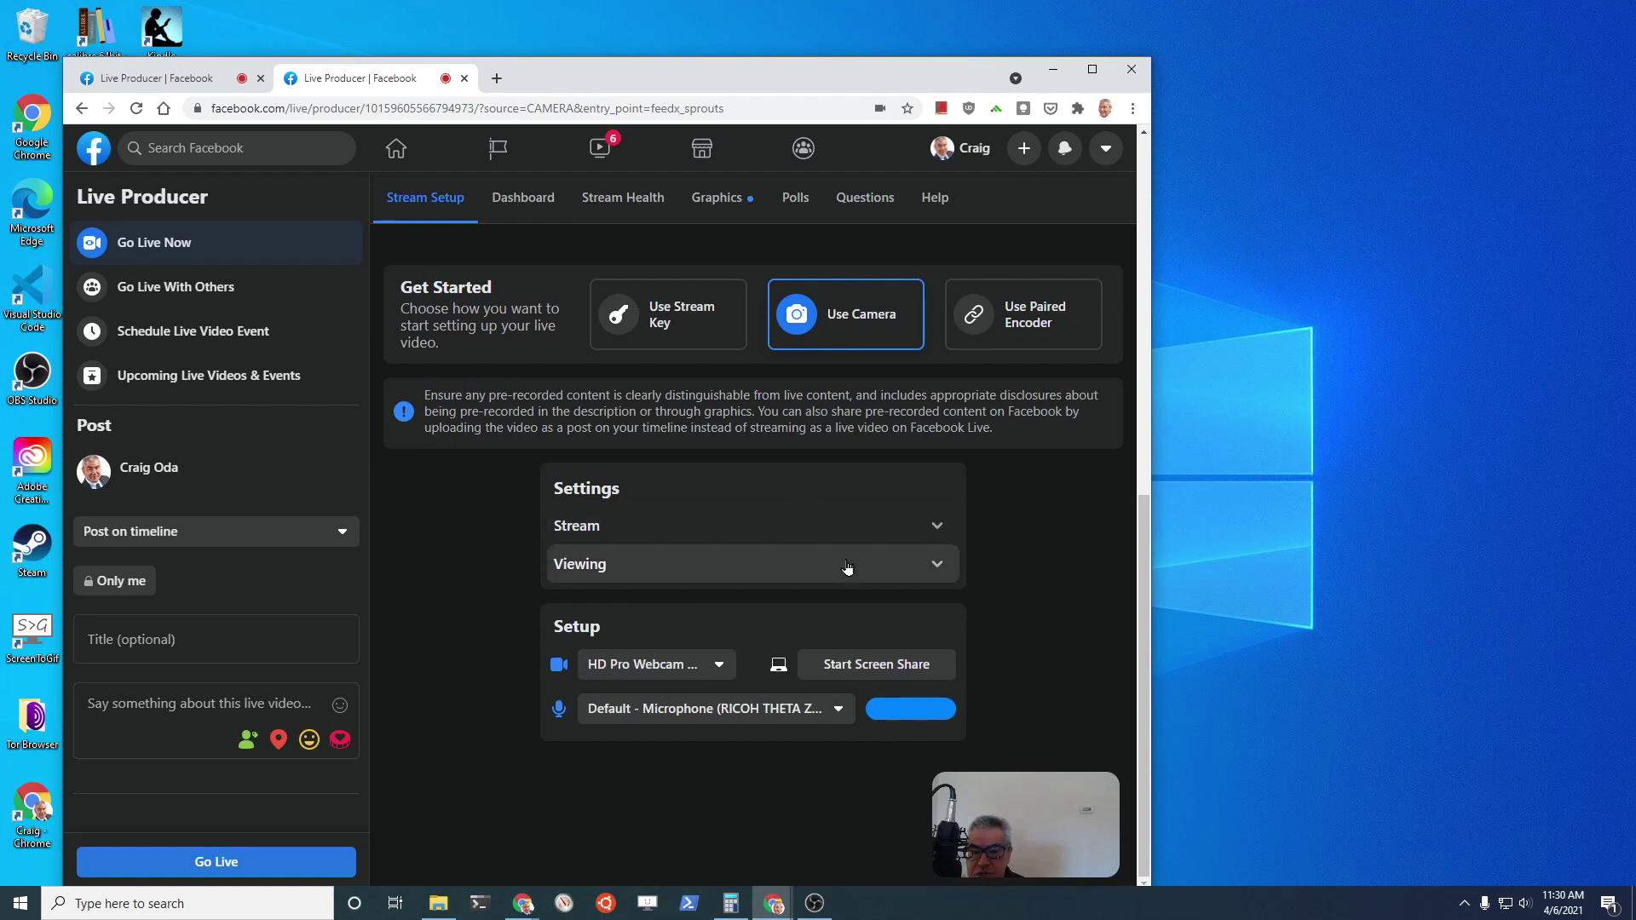
pyautogui.click(694, 331)
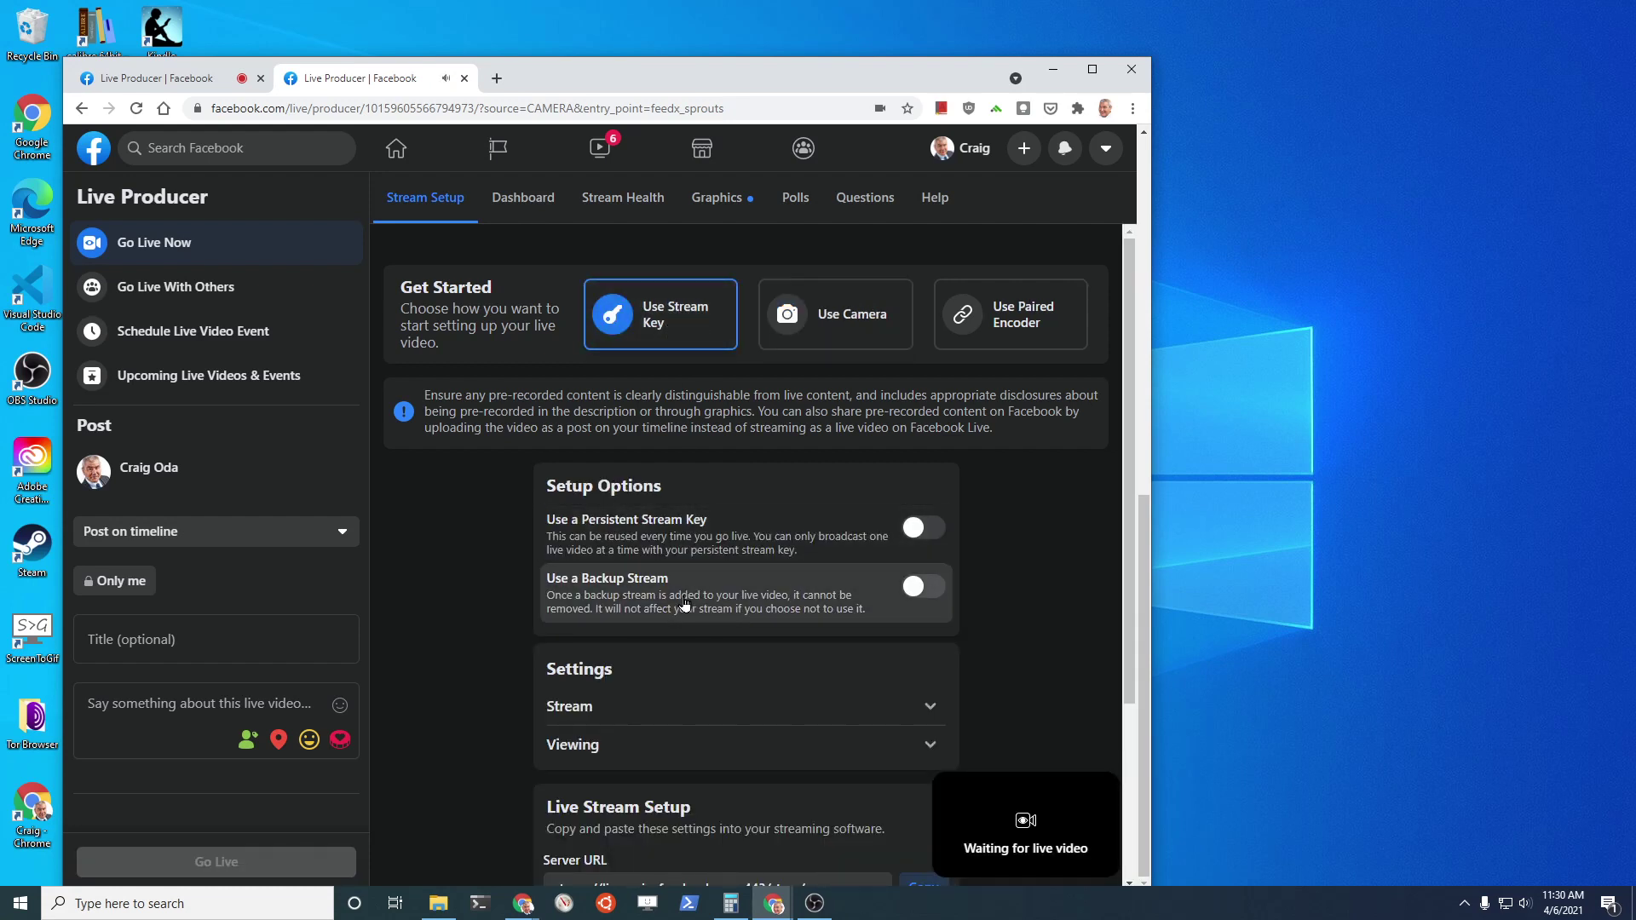
pyautogui.scroll(-2, 675, 562)
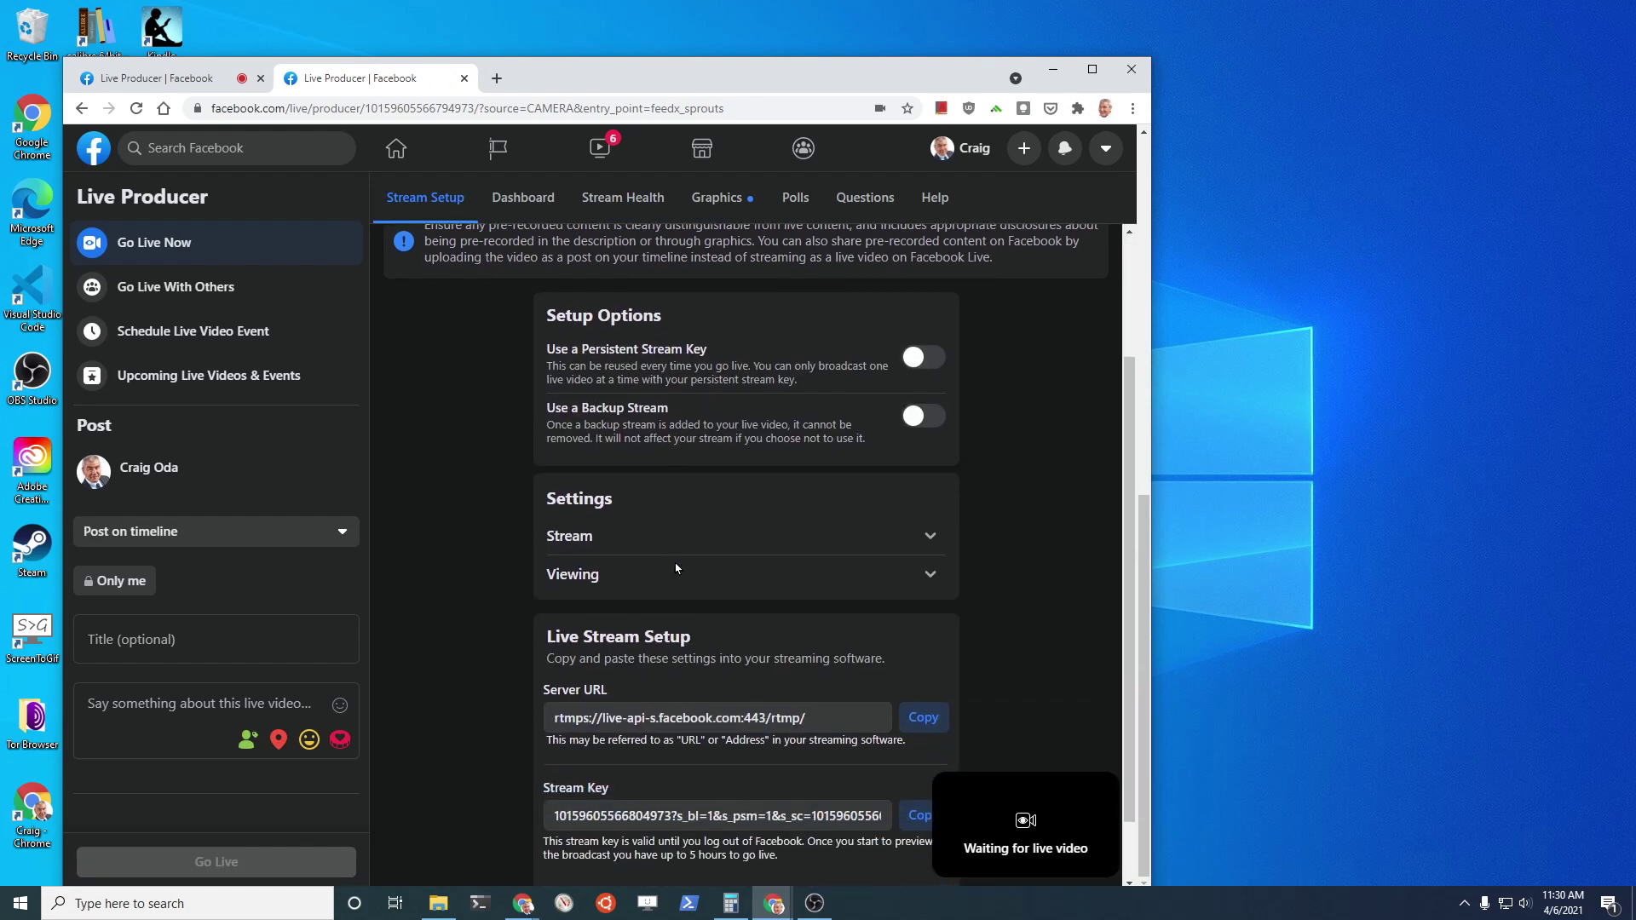
pyautogui.click(890, 538)
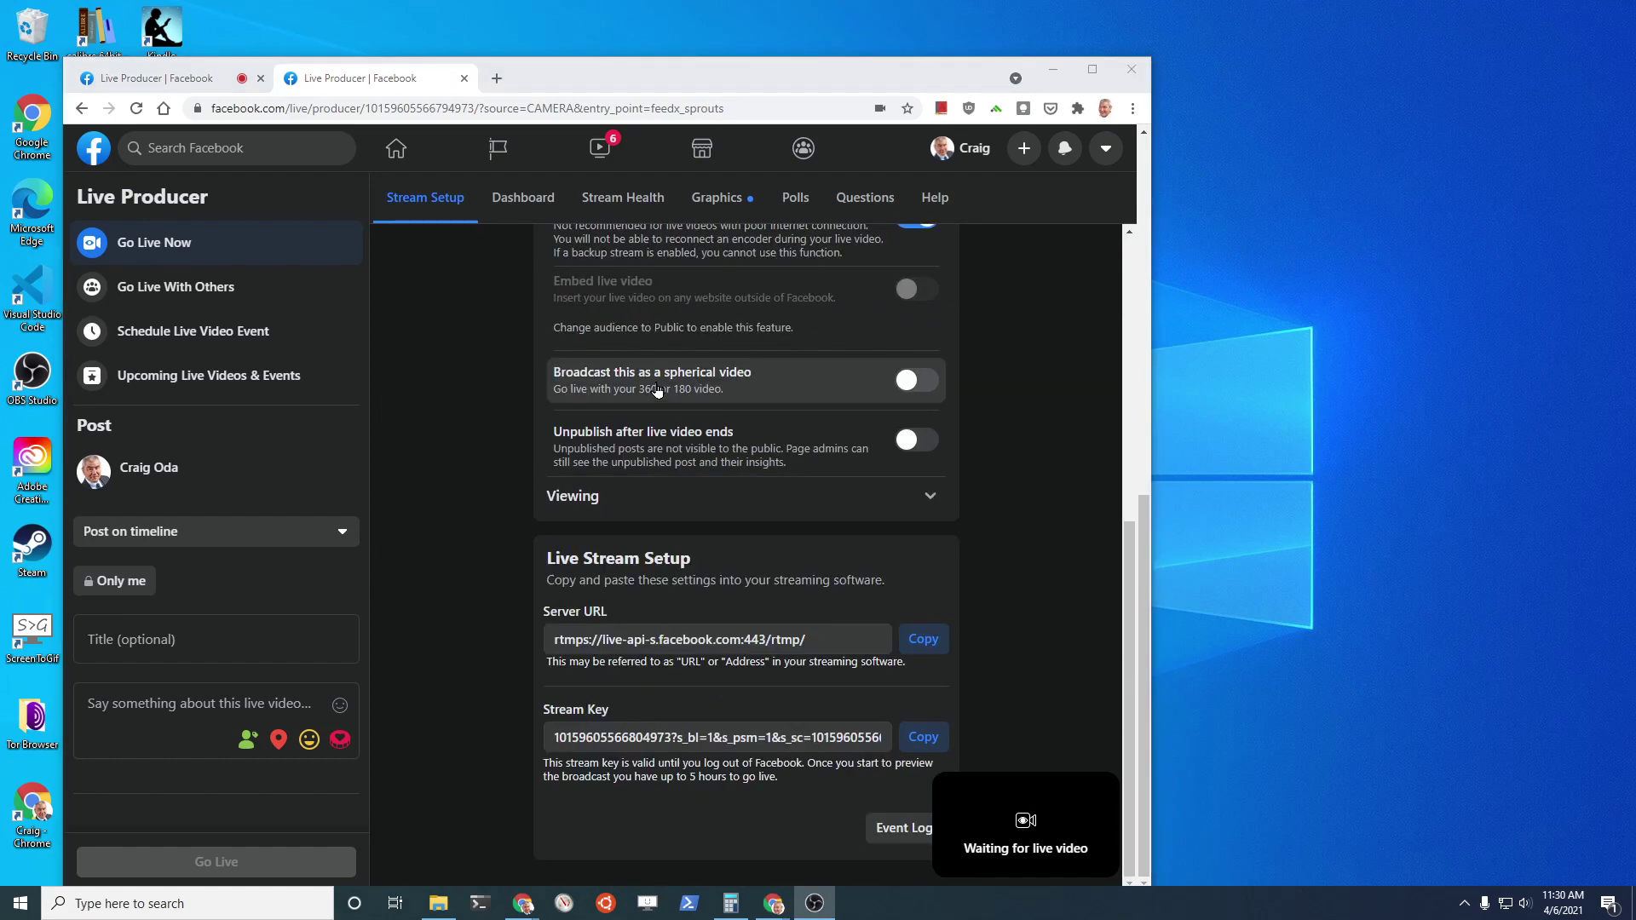
pyautogui.click(906, 381)
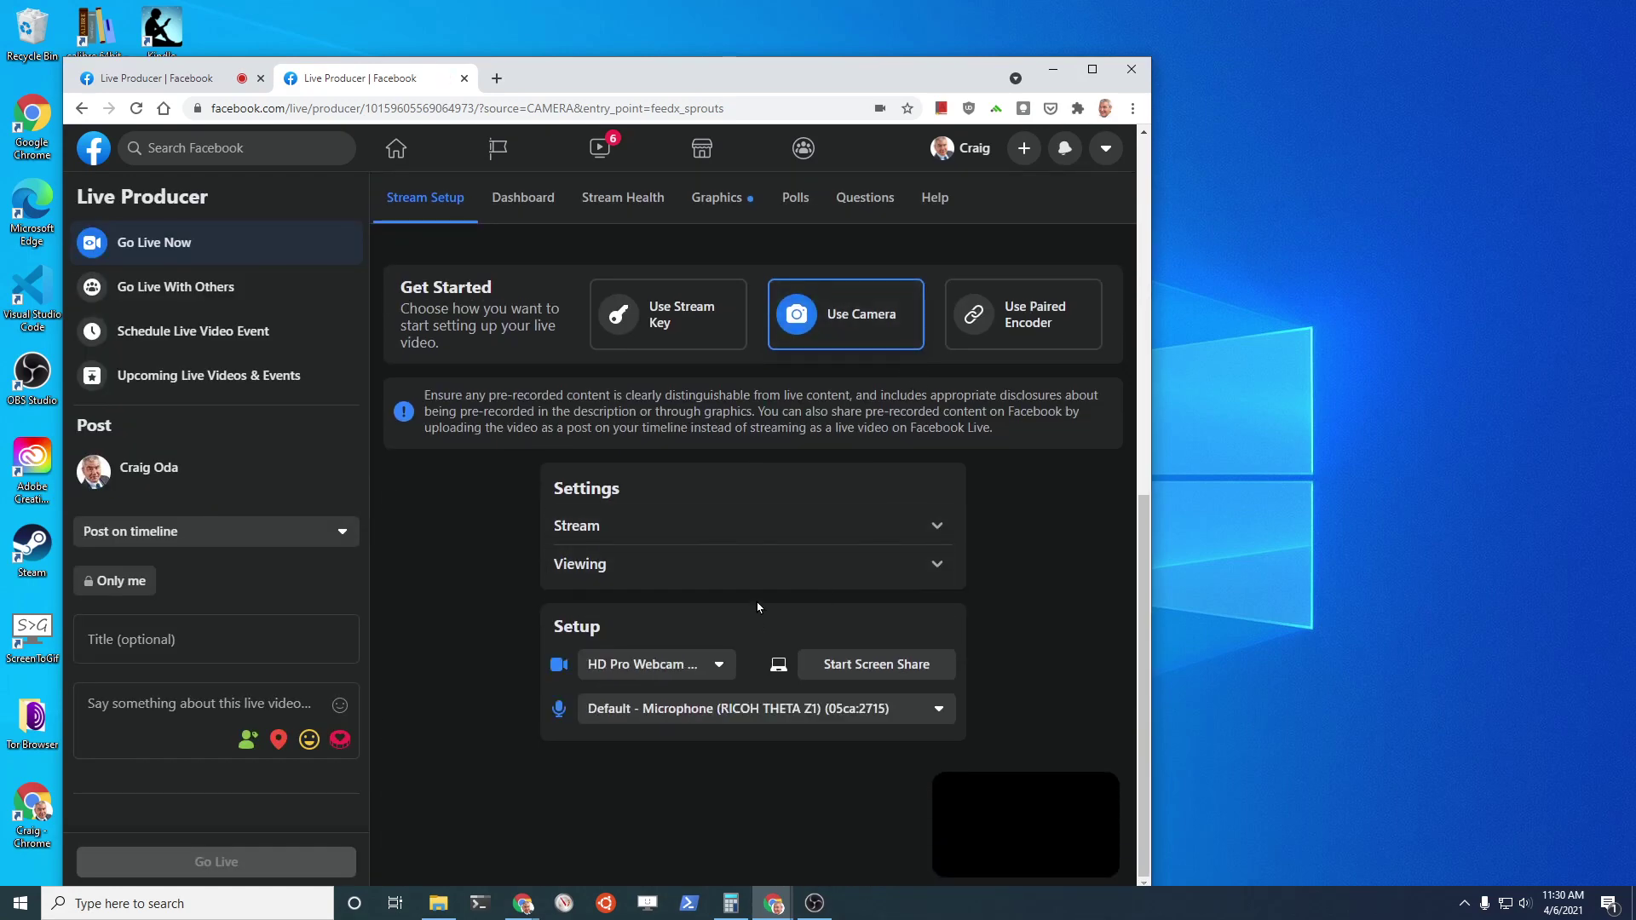
# Keep '360 Video - Standard' as the spherical format and review the stream options below
pyautogui.click(857, 524)
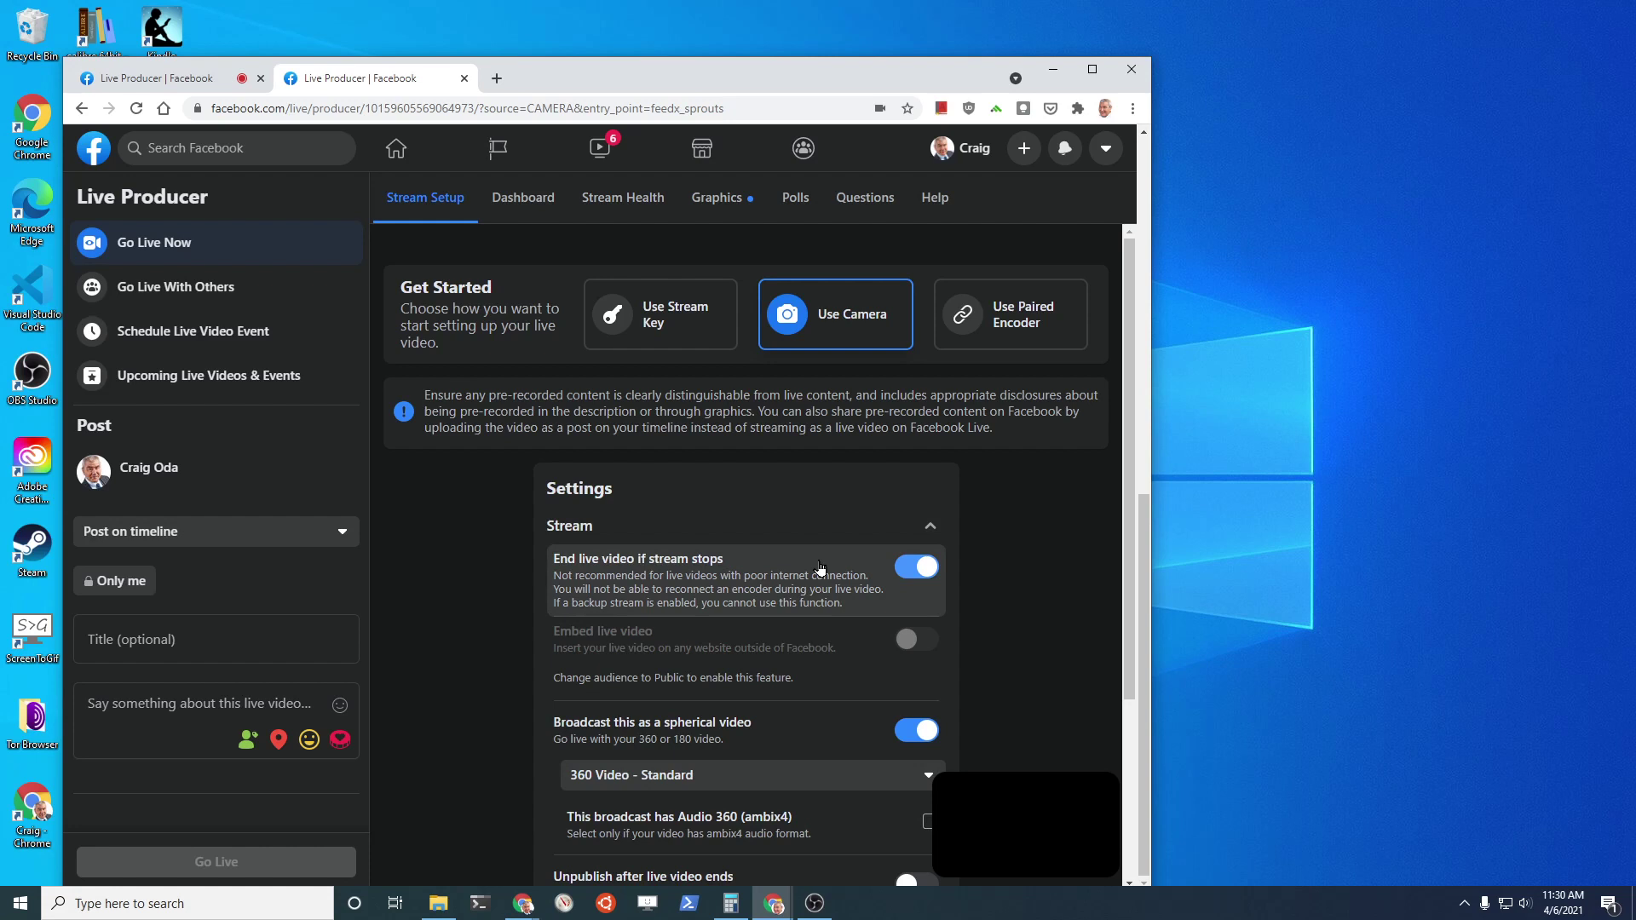
pyautogui.click(810, 781)
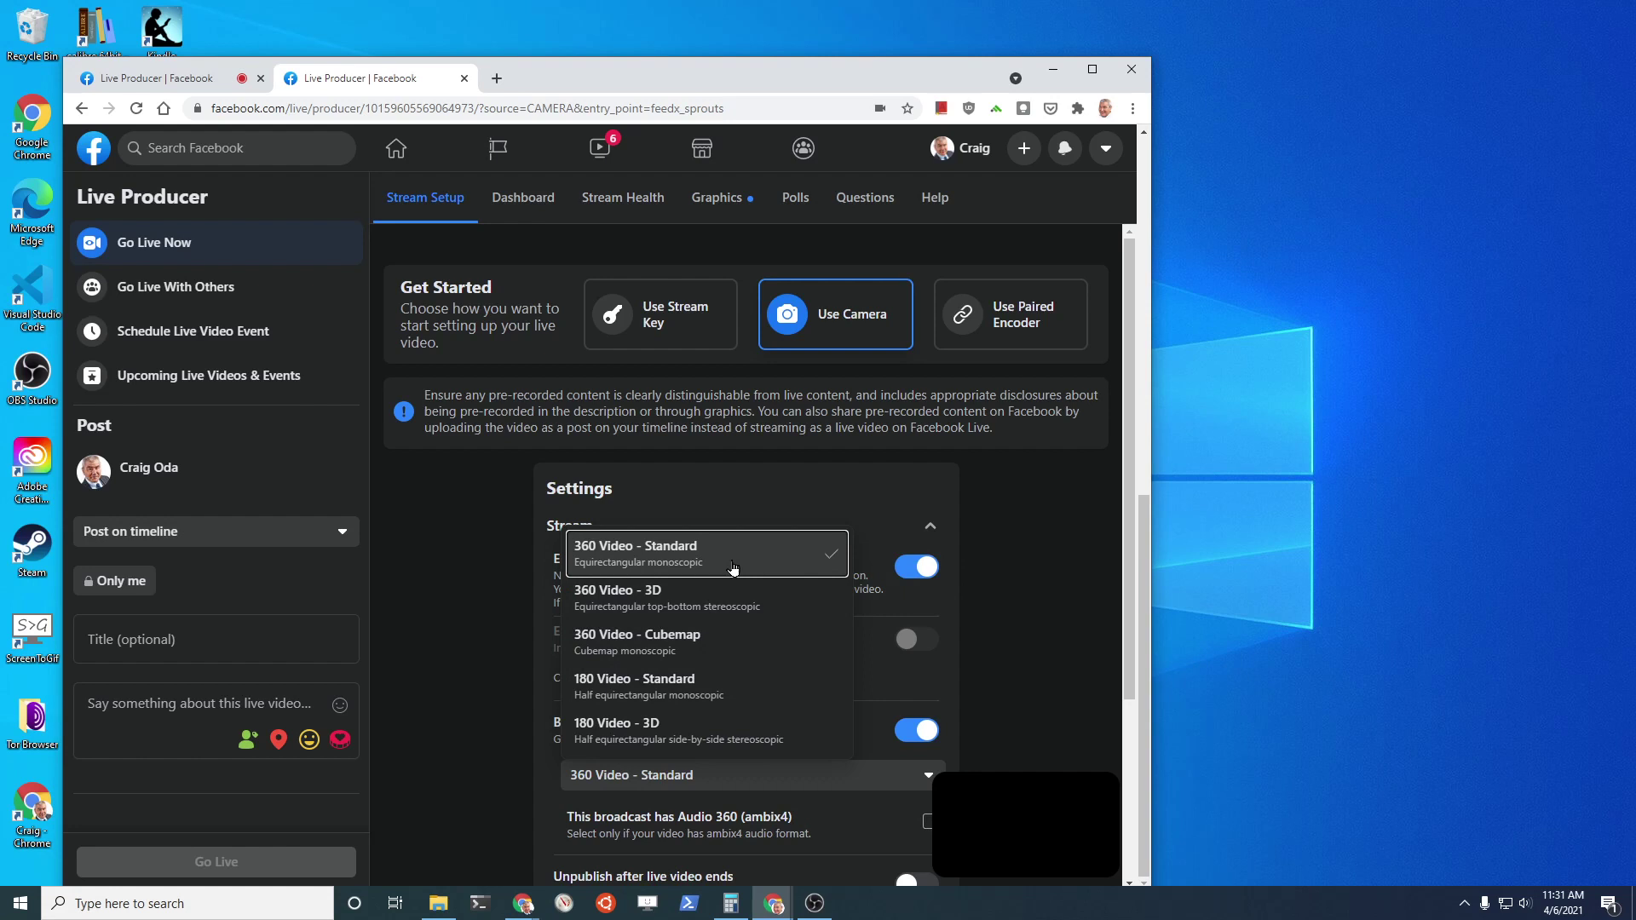
pyautogui.click(1061, 620)
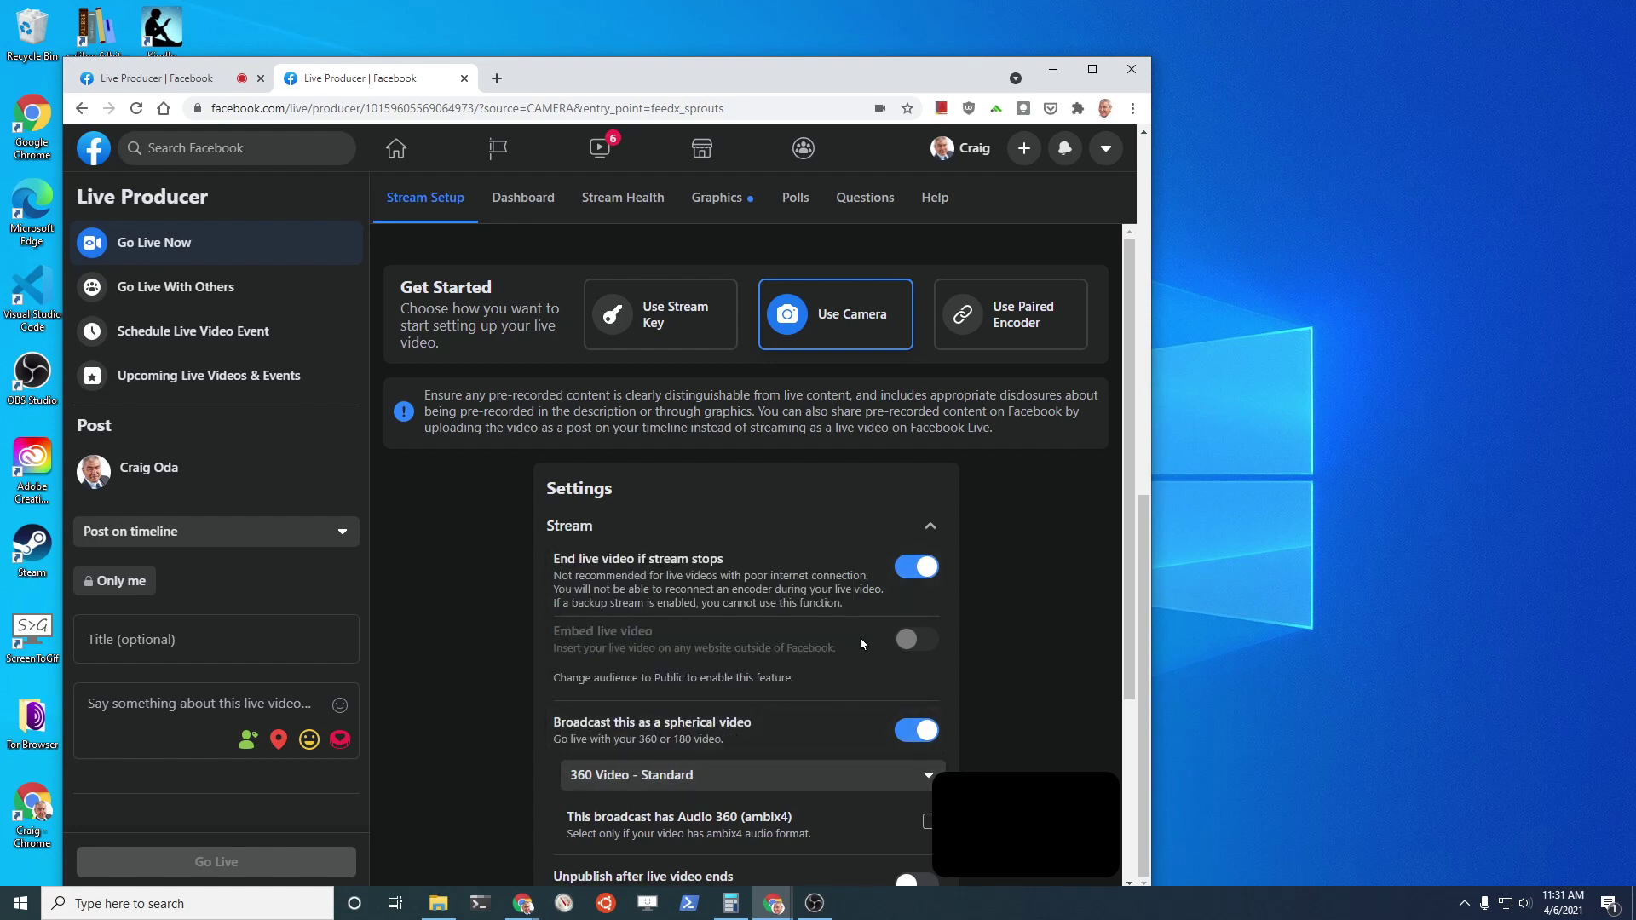
pyautogui.scroll(-2, 781, 651)
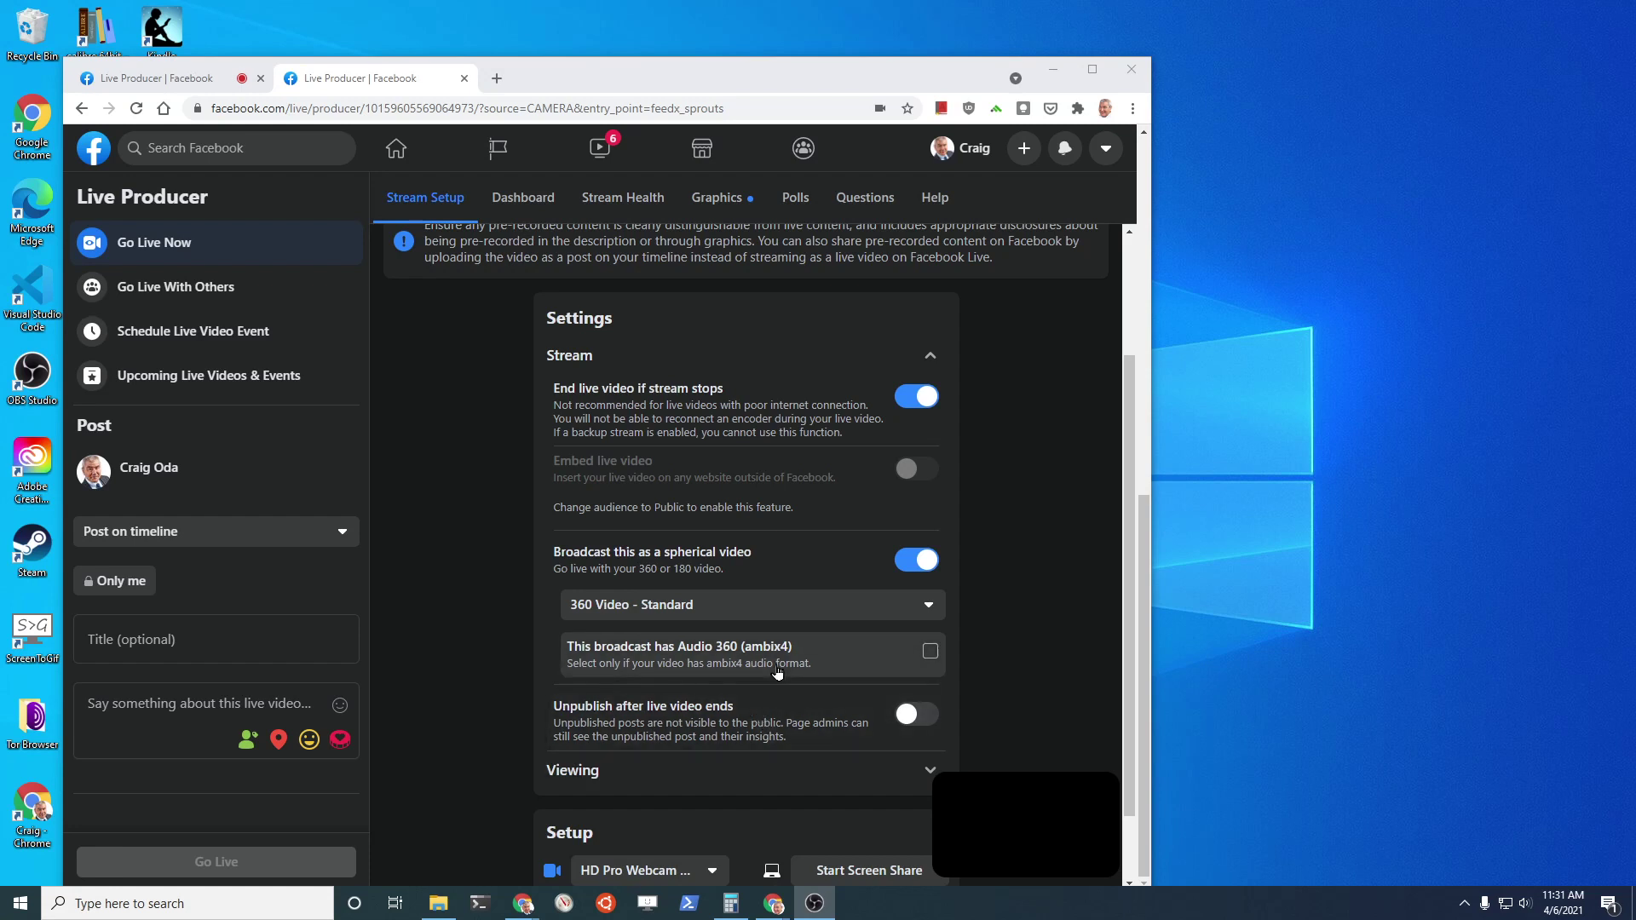
pyautogui.scroll(-1, 779, 673)
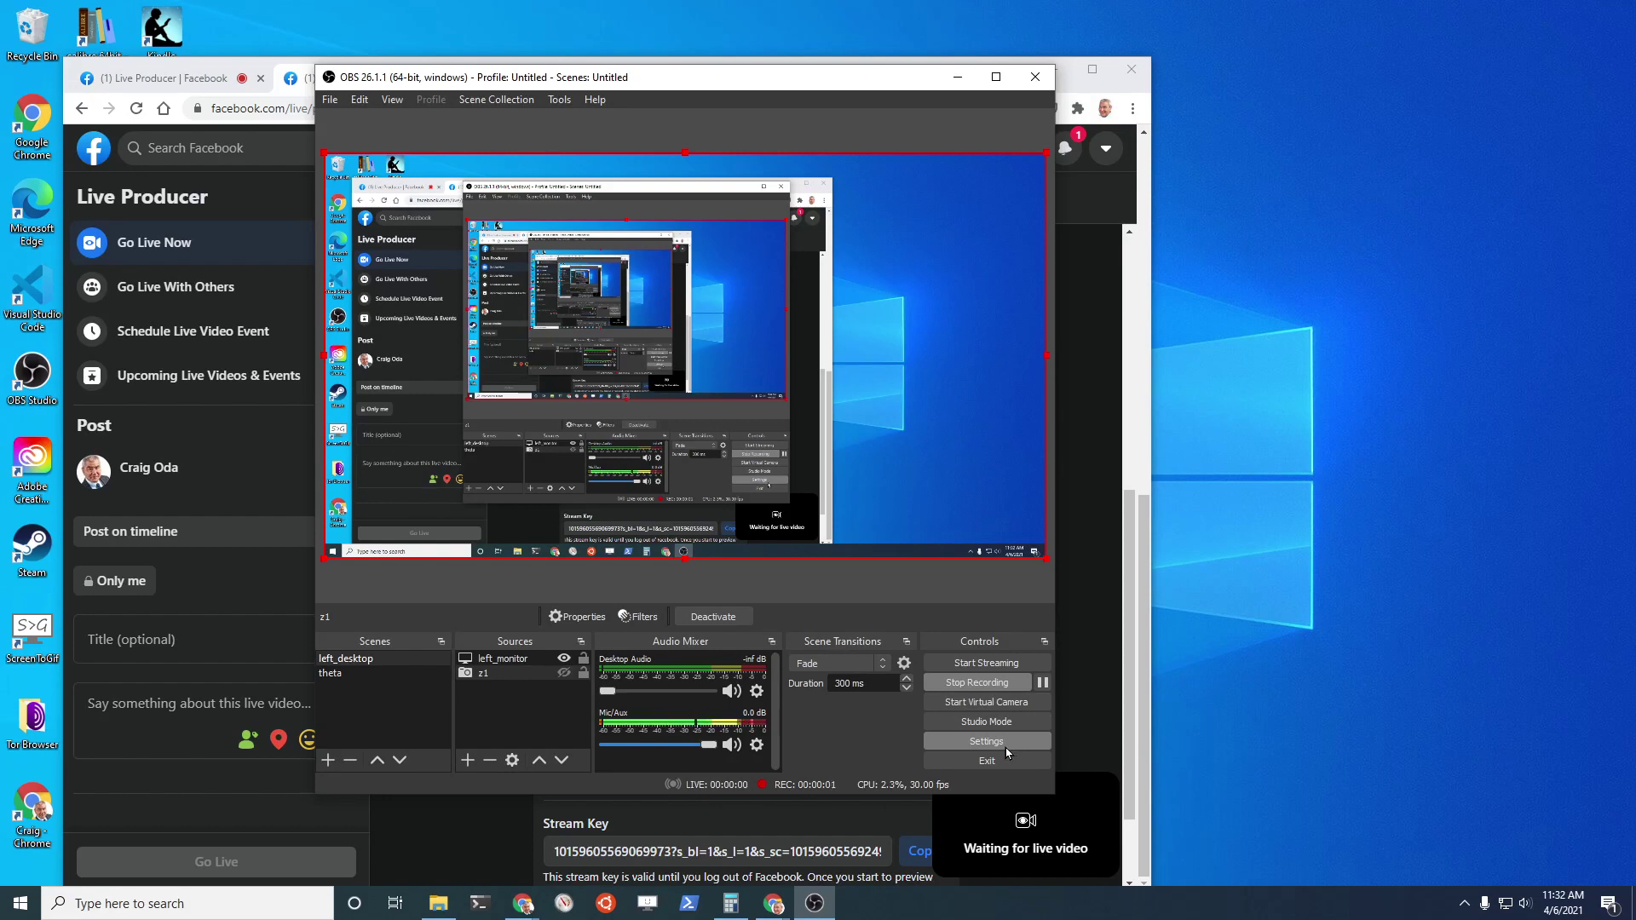
# Open OBS Stream settings and copy the stream key from Live Producer
pyautogui.click(1005, 747)
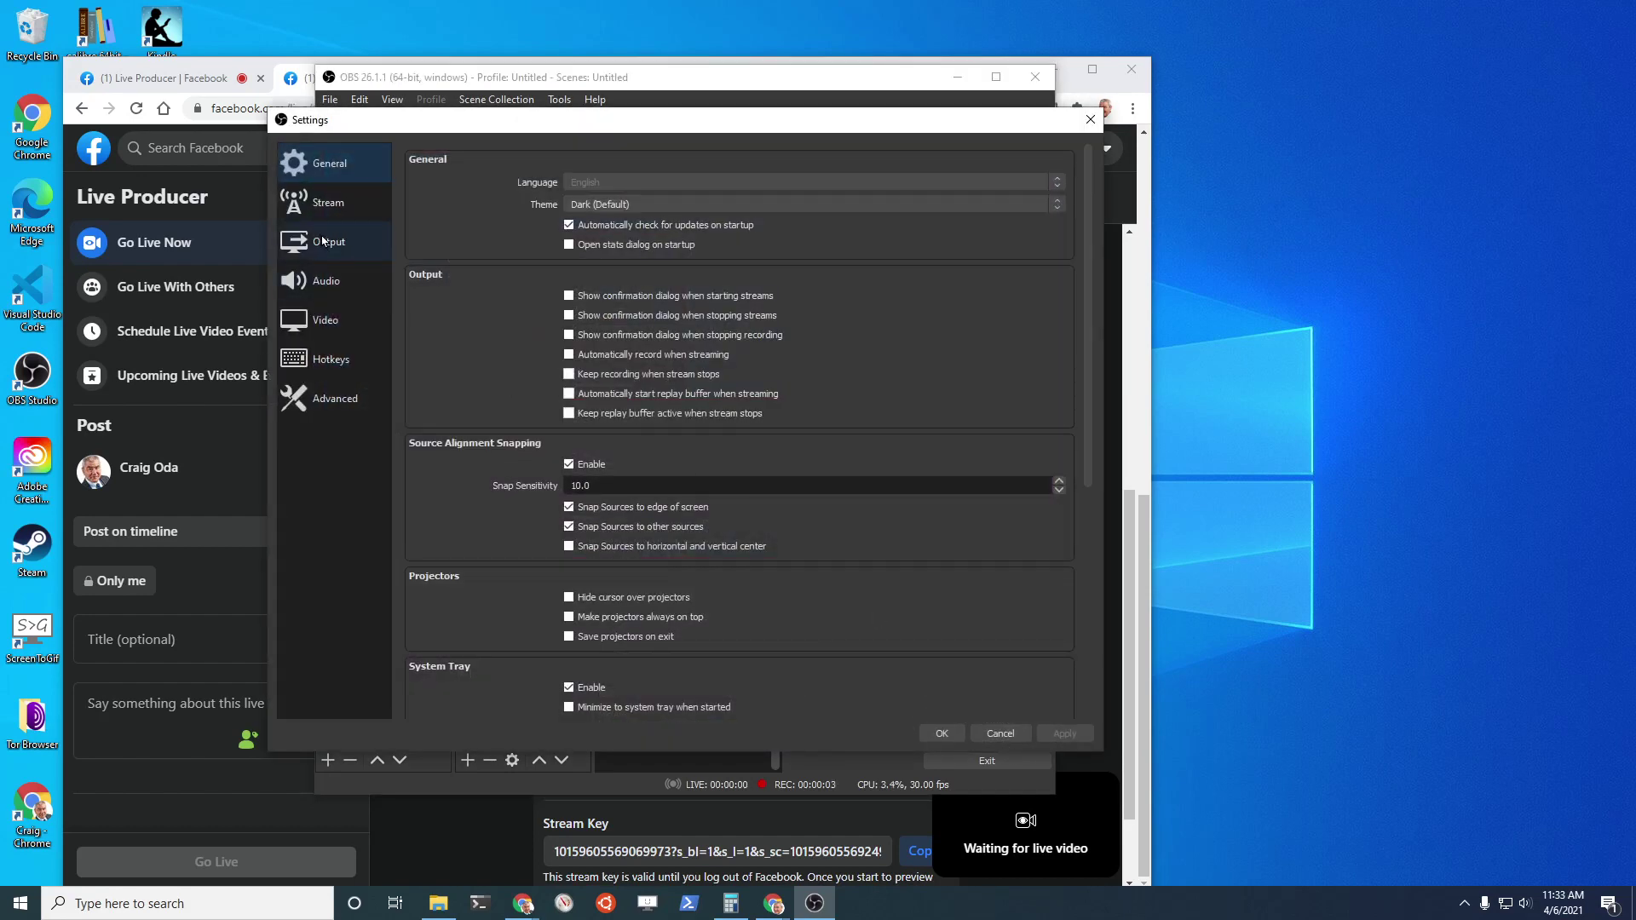
pyautogui.click(324, 204)
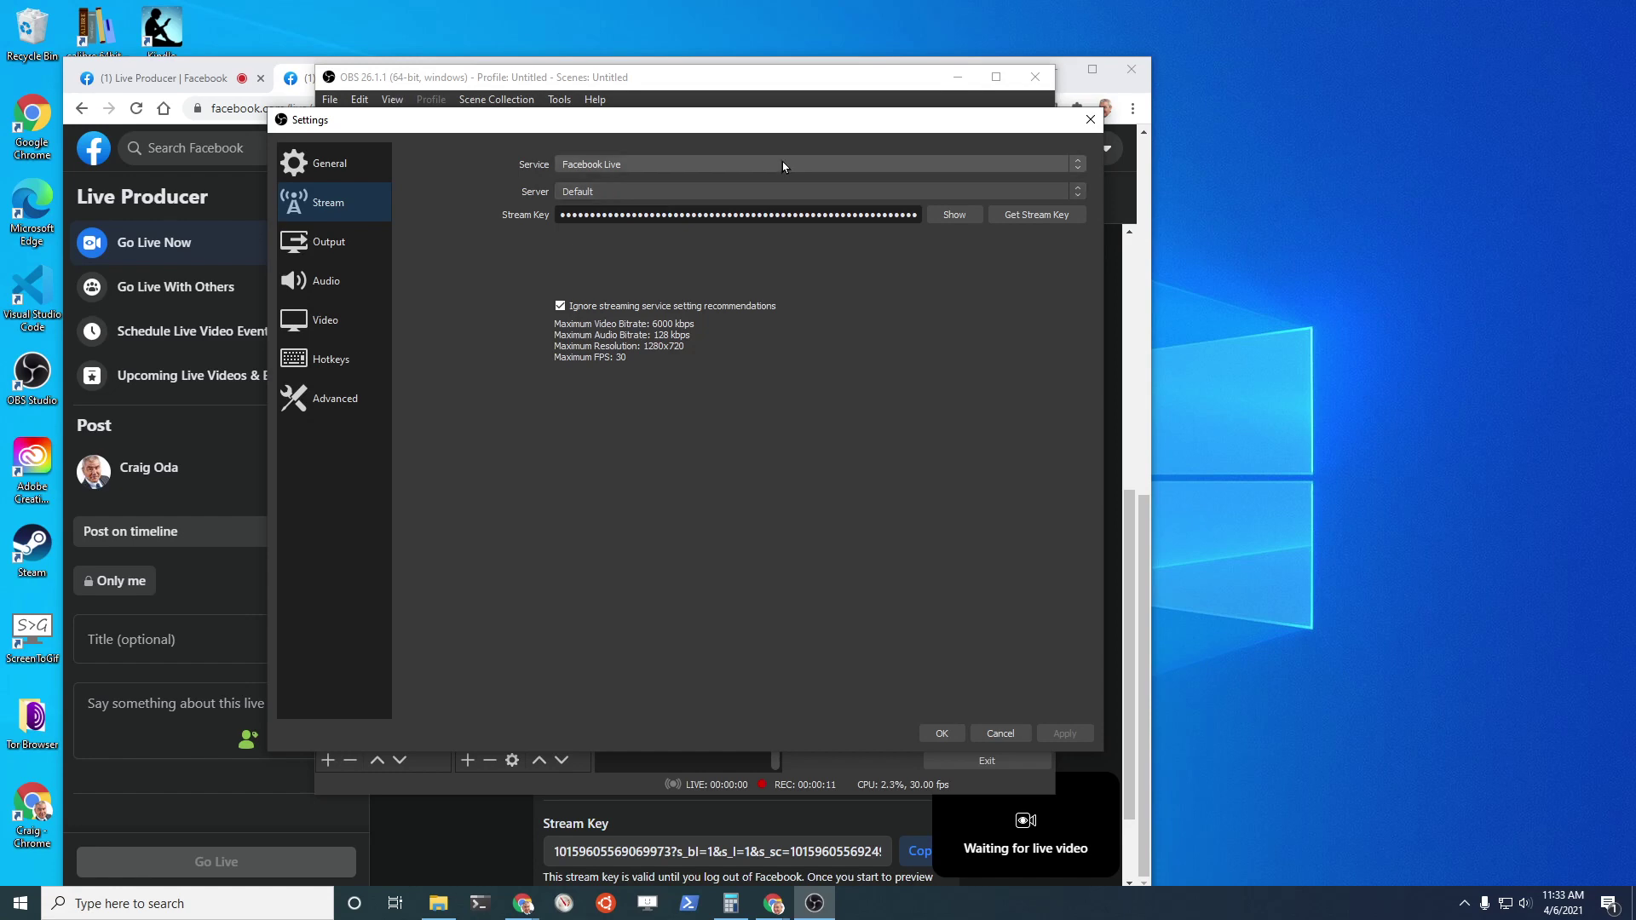
pyautogui.moveTo(620, 128); pyautogui.dragTo(927, 109)
pyautogui.click(291, 96)
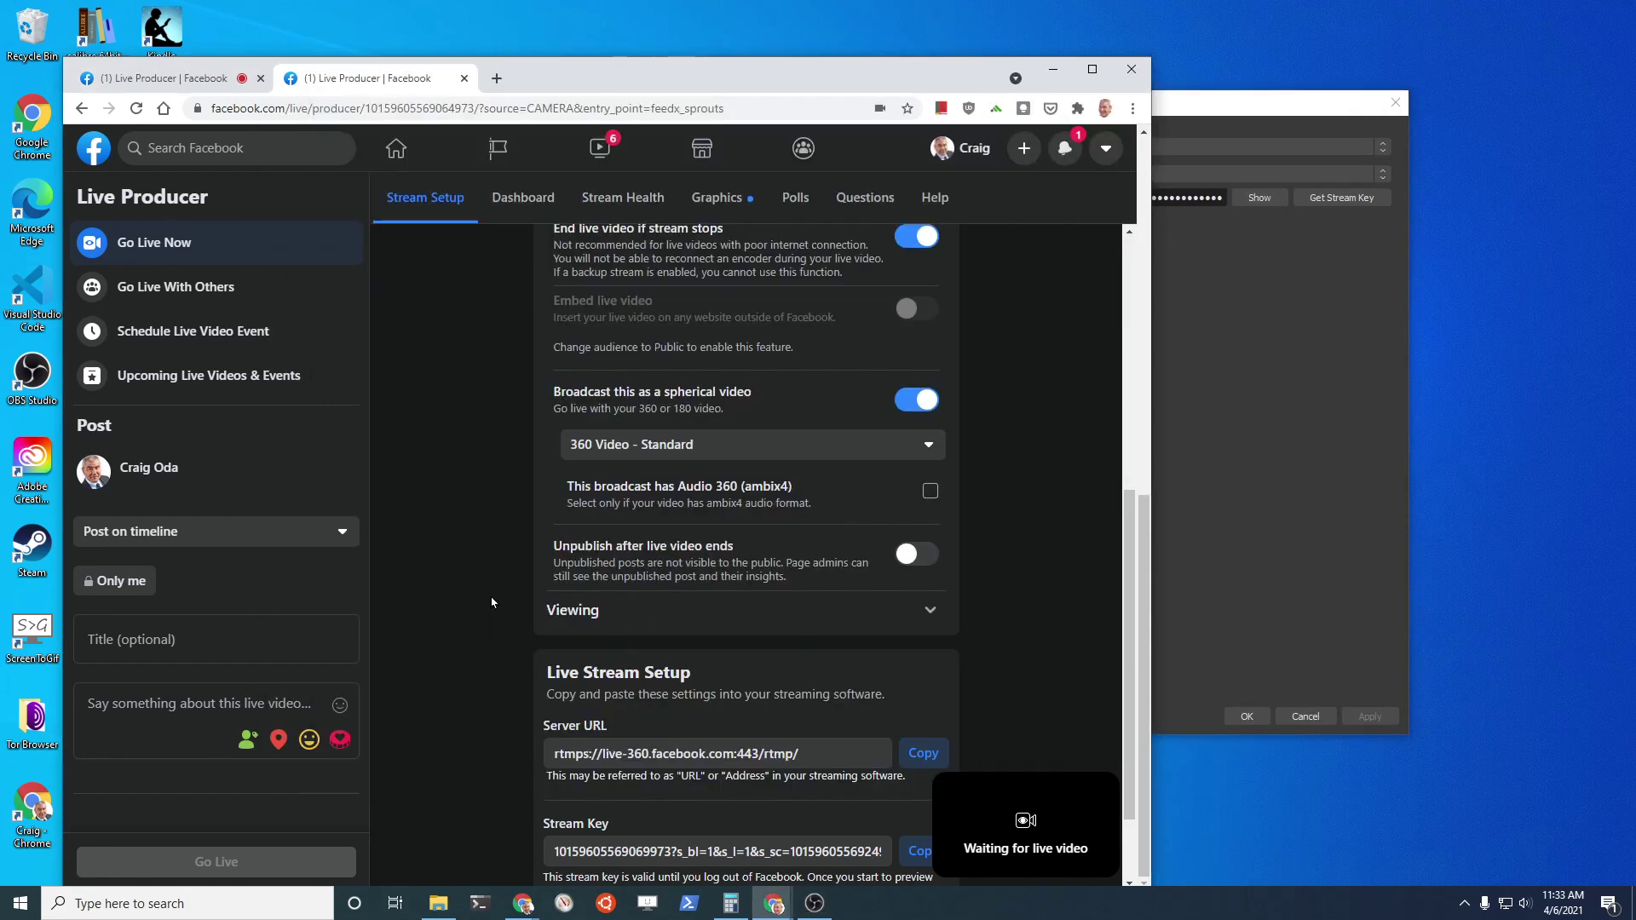
pyautogui.scroll(-1, 902, 788)
pyautogui.click(922, 765)
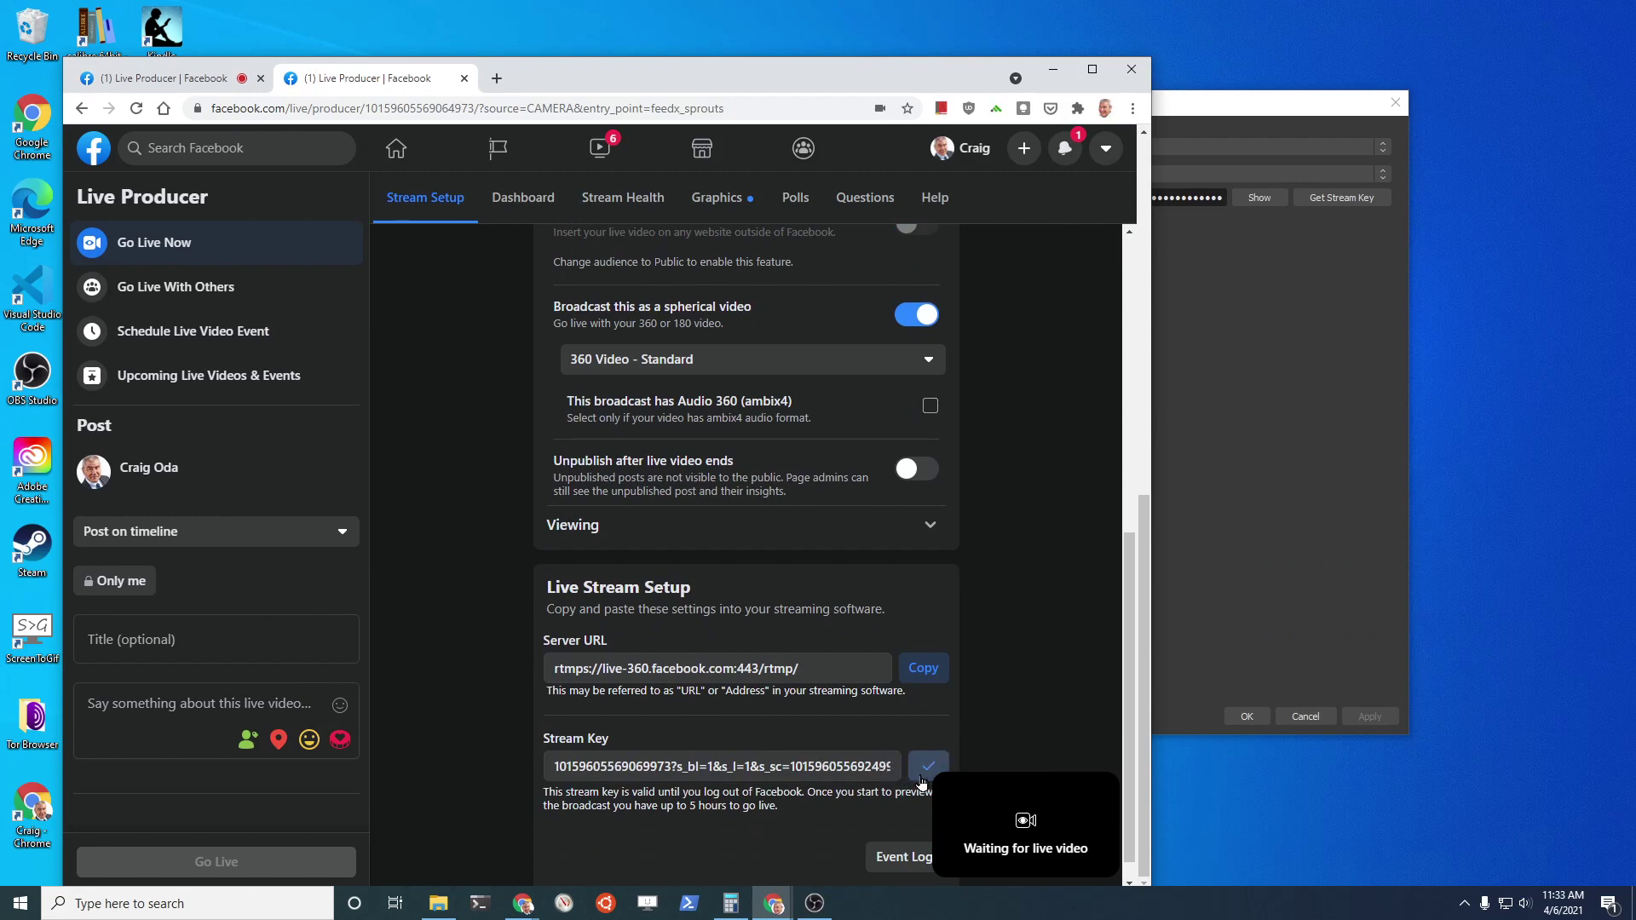
# Replace the old OBS stream key with the copied one and save the settings
pyautogui.click(1174, 475)
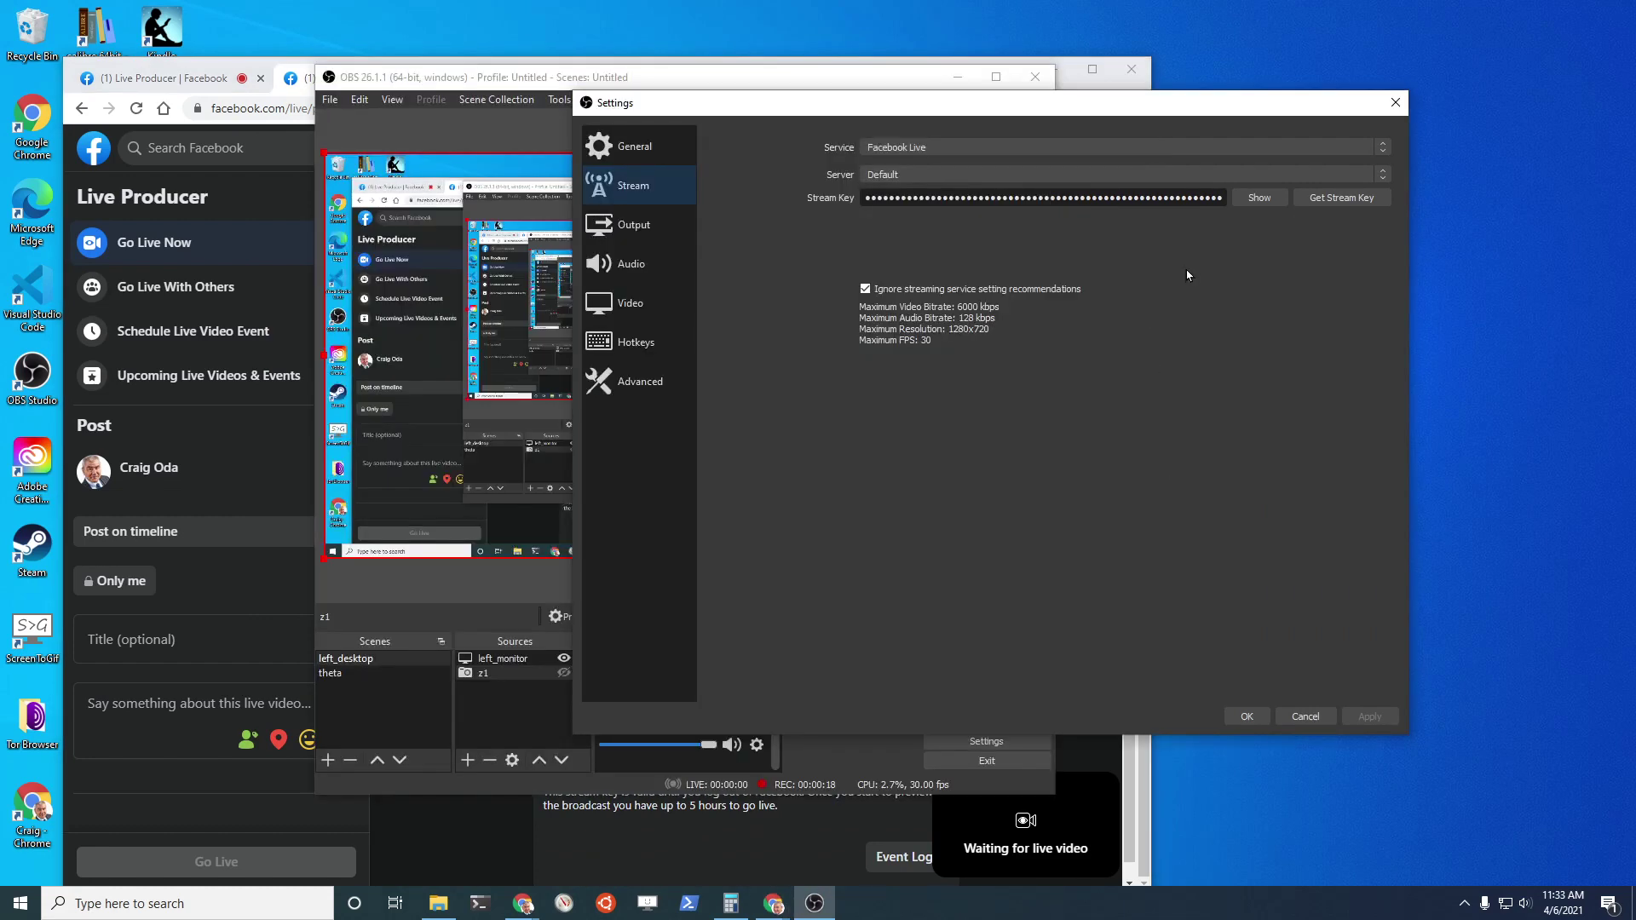
pyautogui.doubleClick(1173, 197)
pyautogui.press('BackSpace')
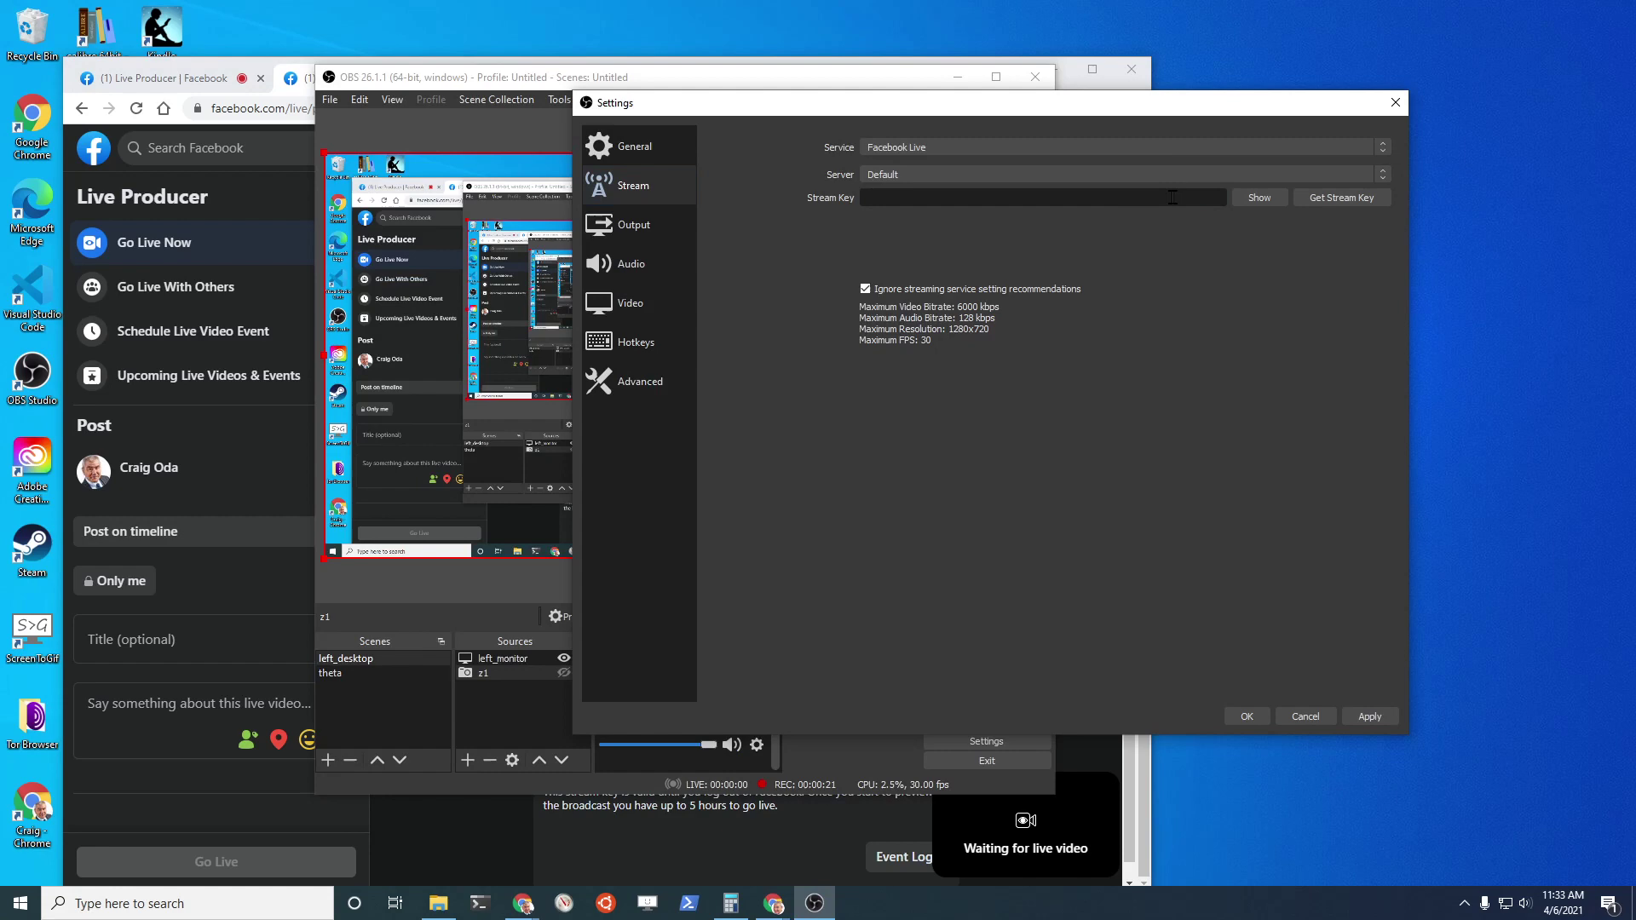
pyautogui.hotkey('ctrl', 'v')
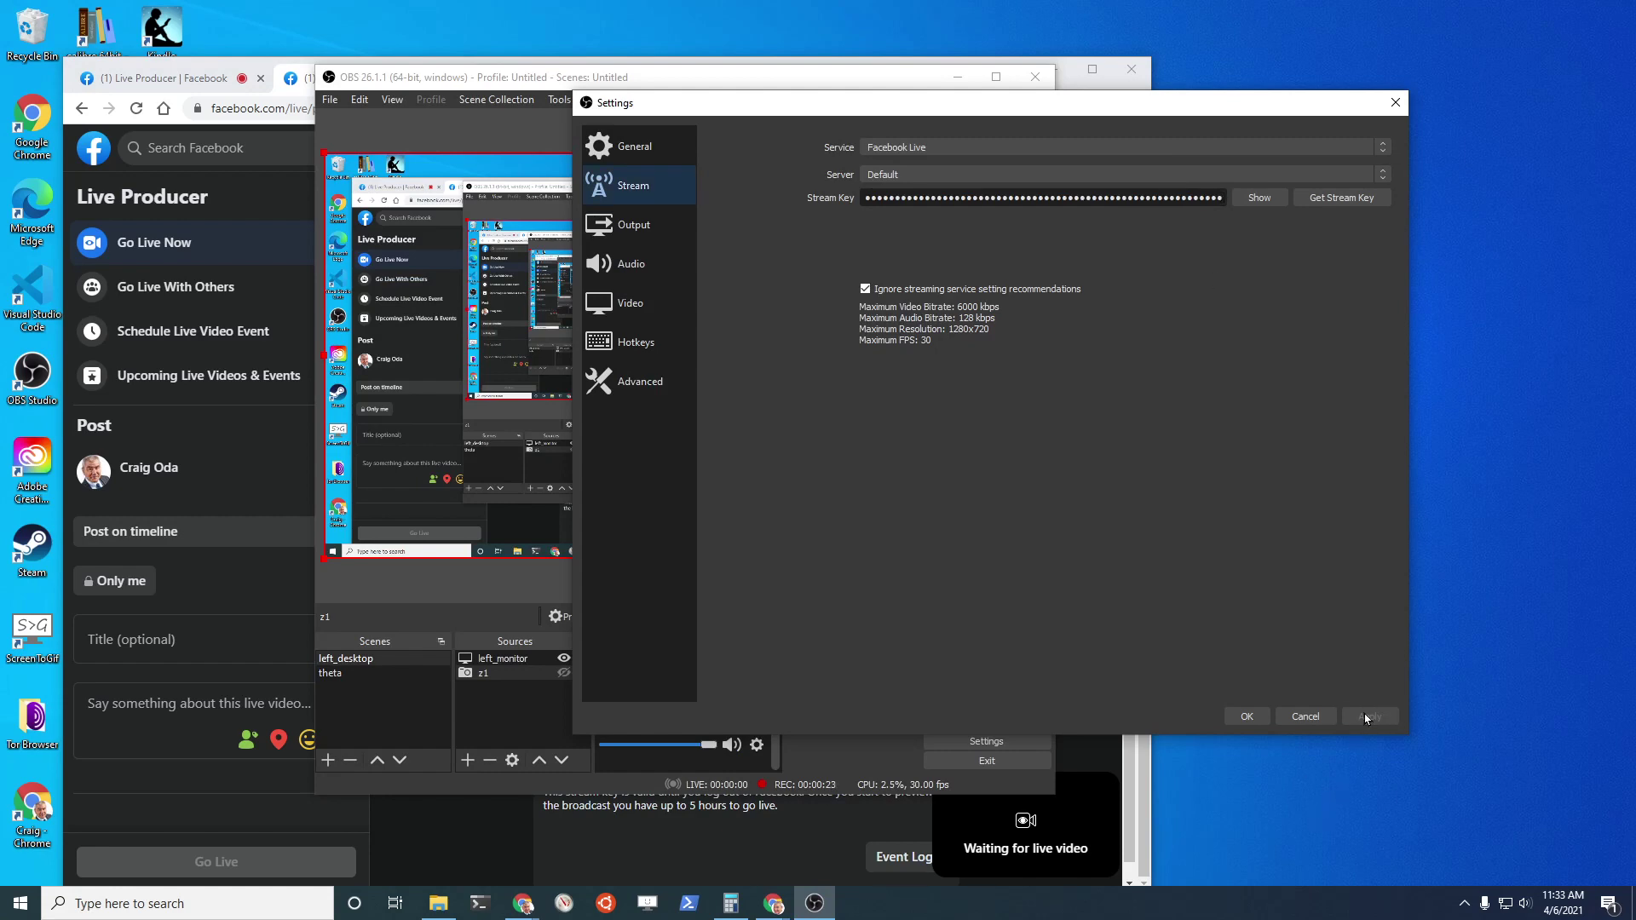
pyautogui.click(1251, 718)
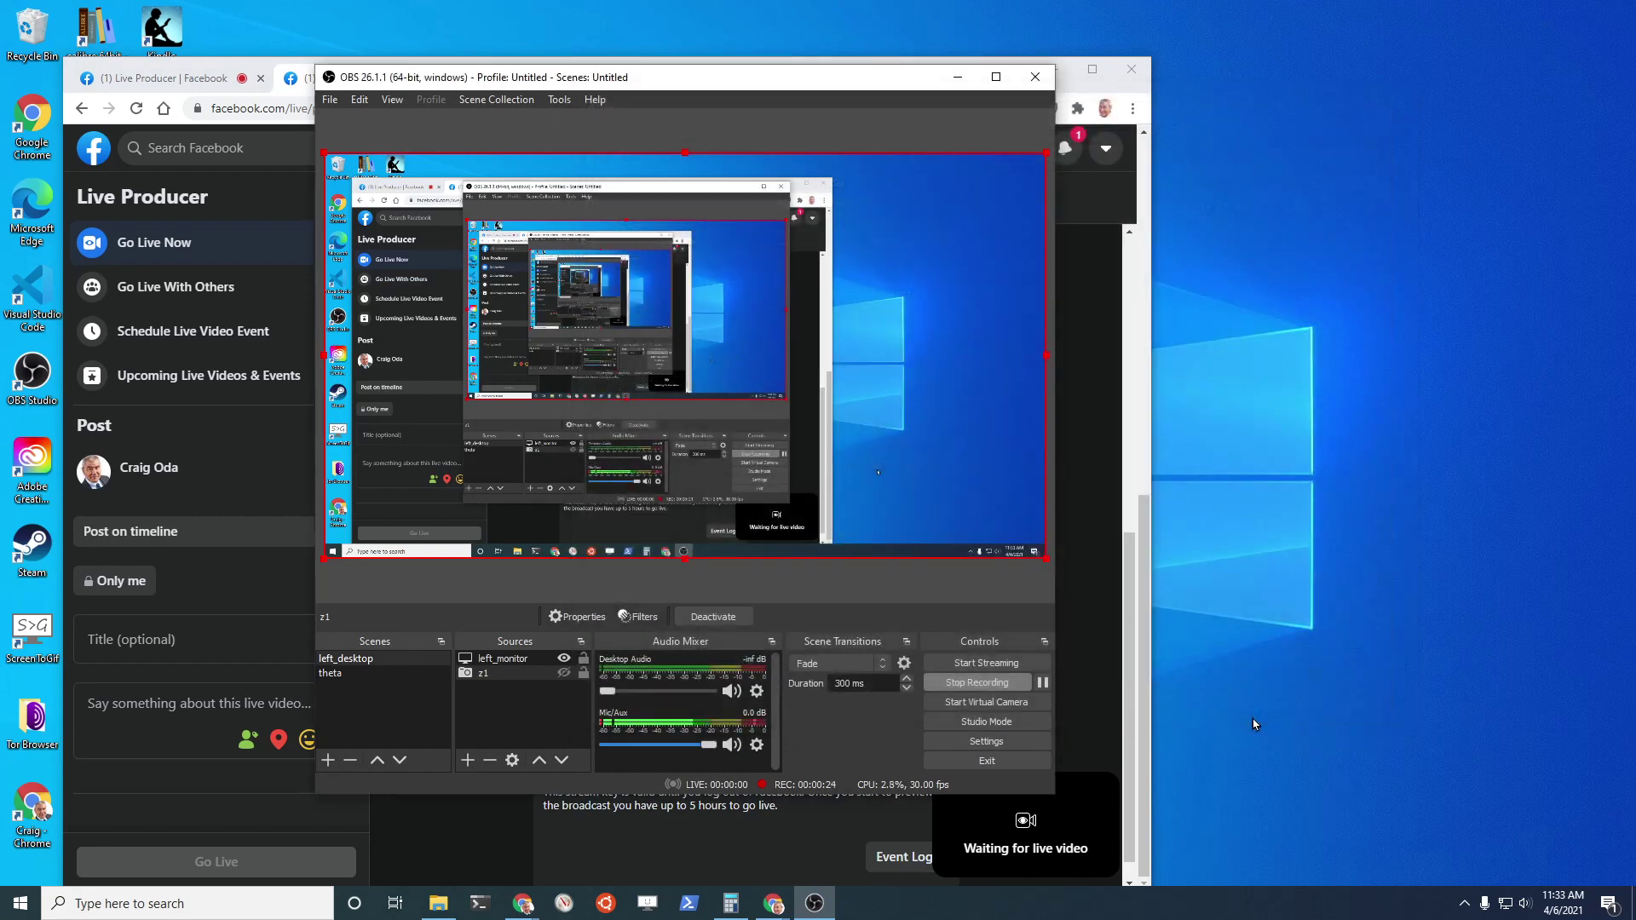
# Start streaming from OBS, look around the enlarged 360 preview, and go live on Facebook
pyautogui.click(1001, 671)
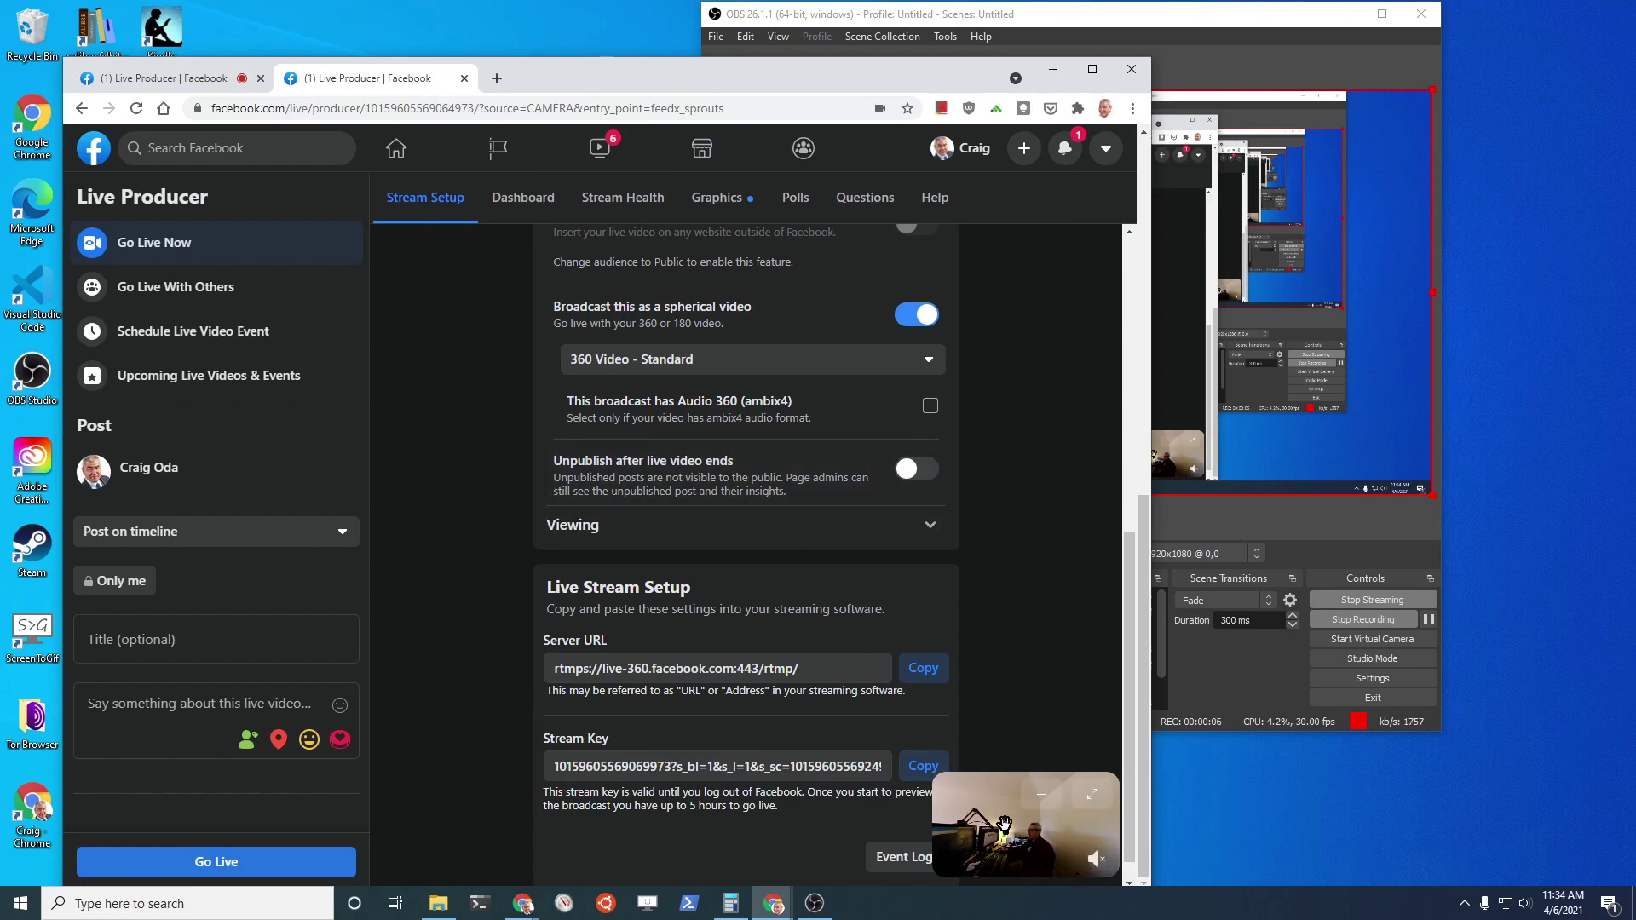
pyautogui.click(1093, 799)
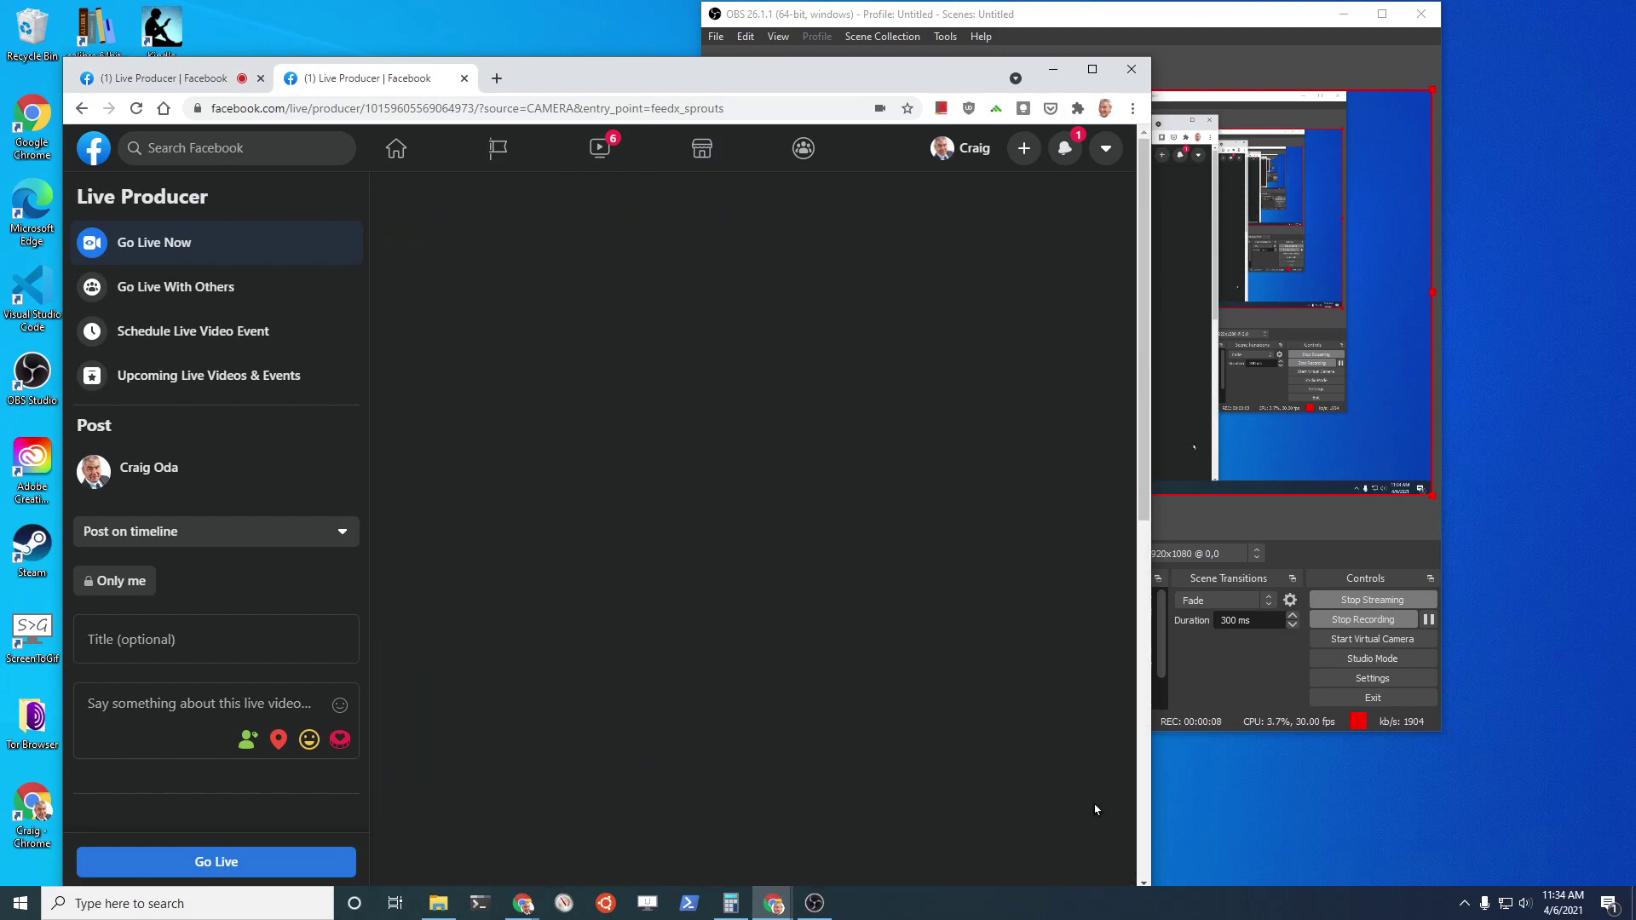
pyautogui.moveTo(878, 454); pyautogui.dragTo(677, 506)
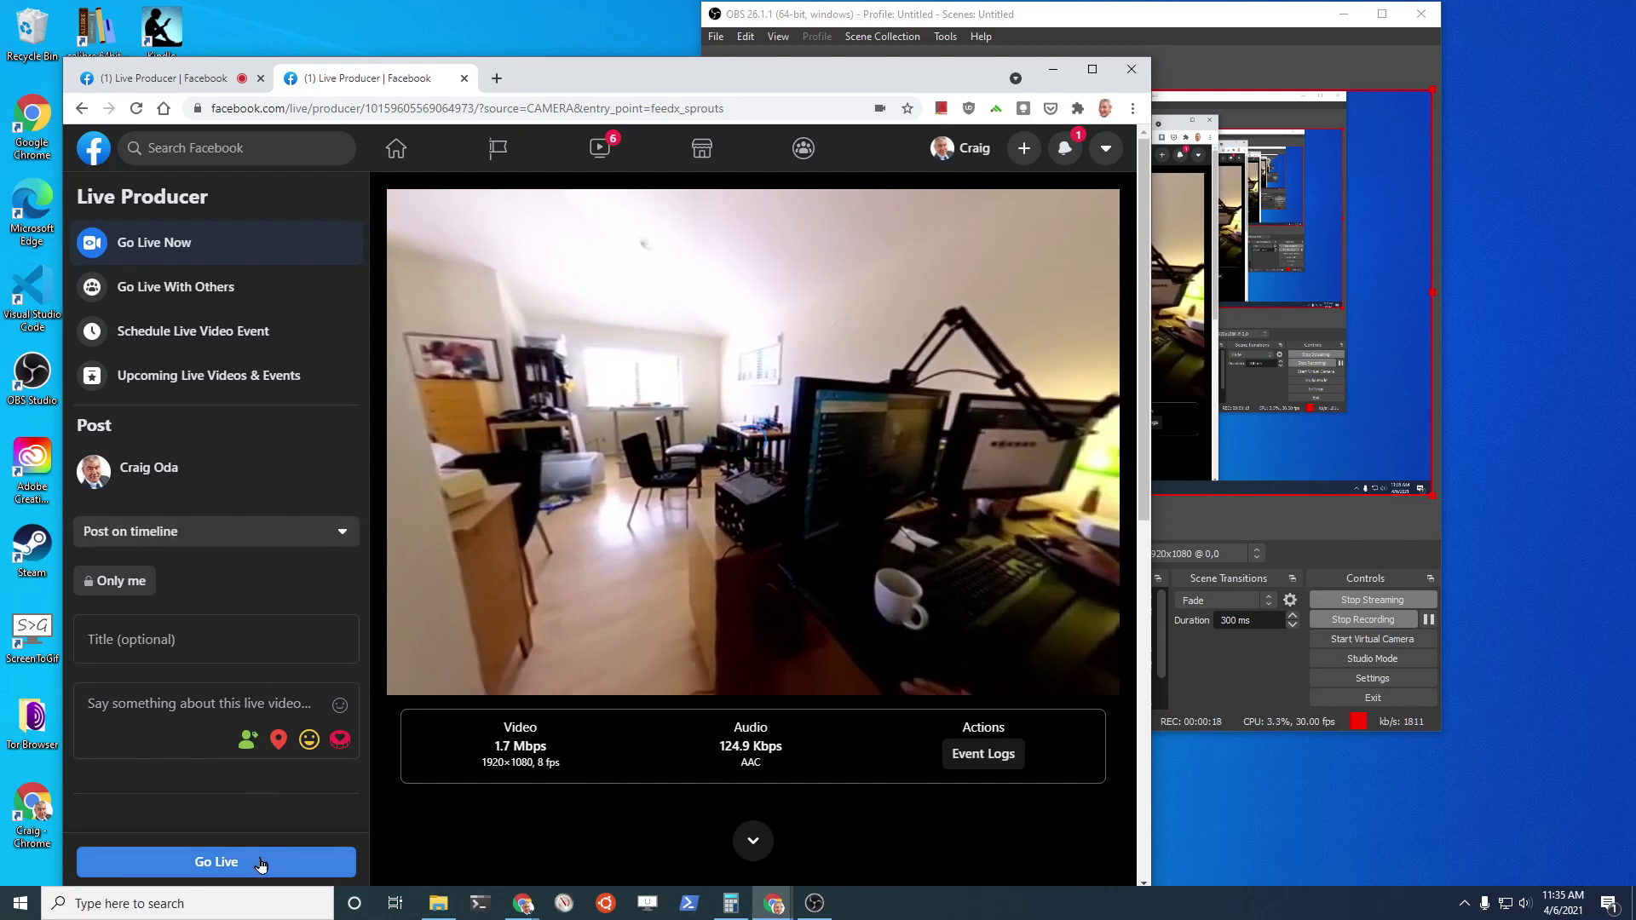
pyautogui.click(216, 861)
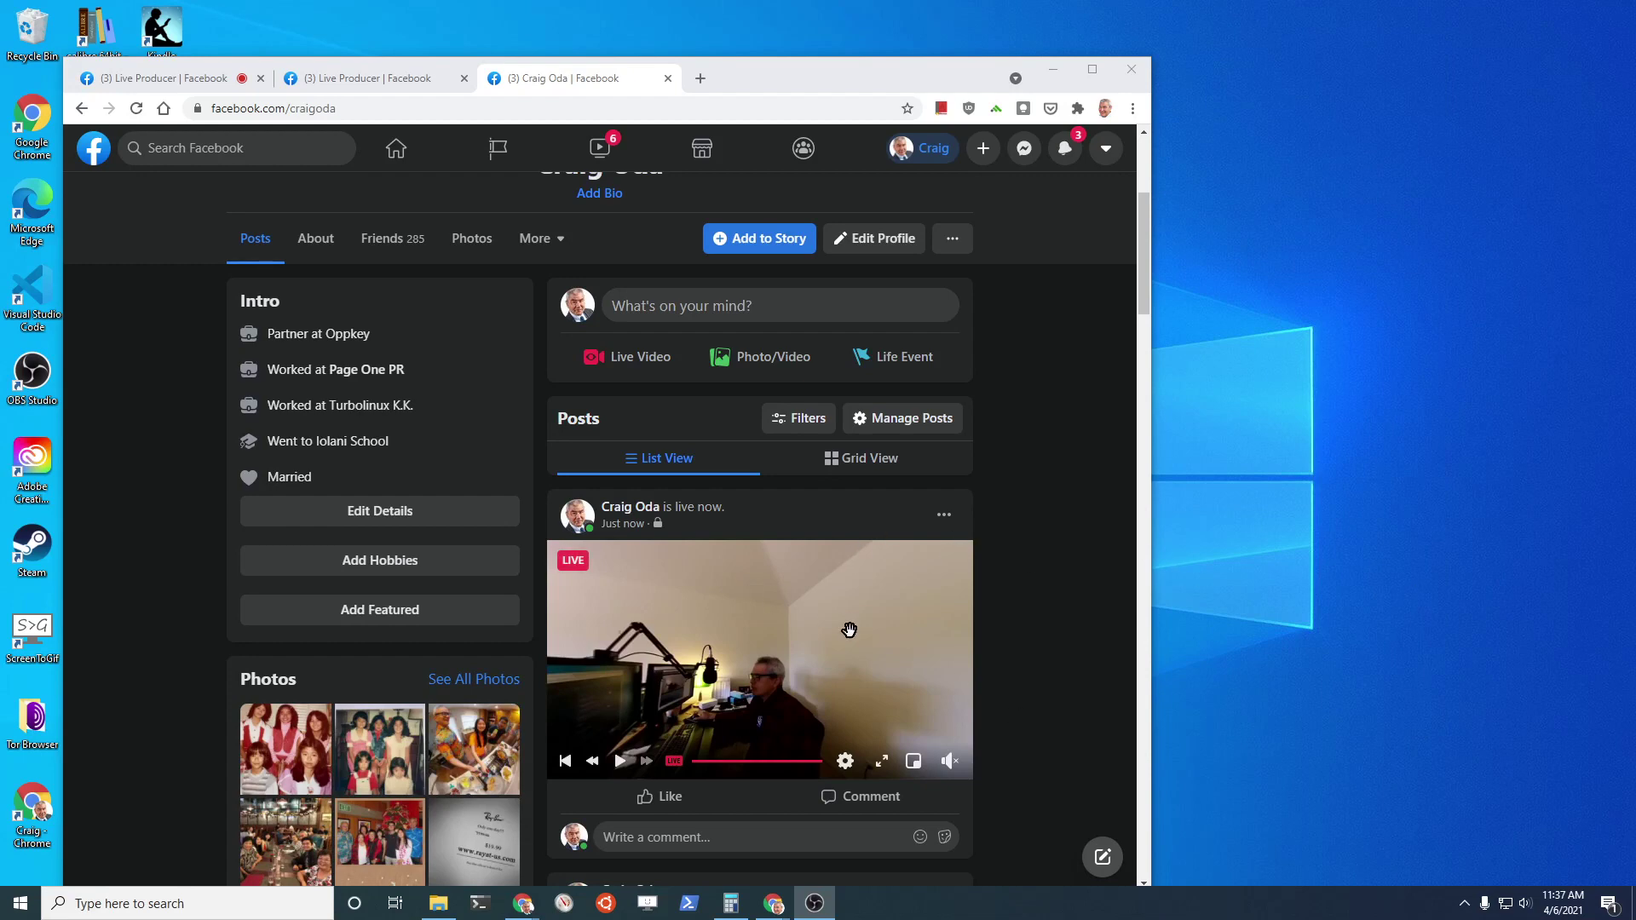
# Expand the profile's live 360 post into the full video viewer
pyautogui.click(880, 762)
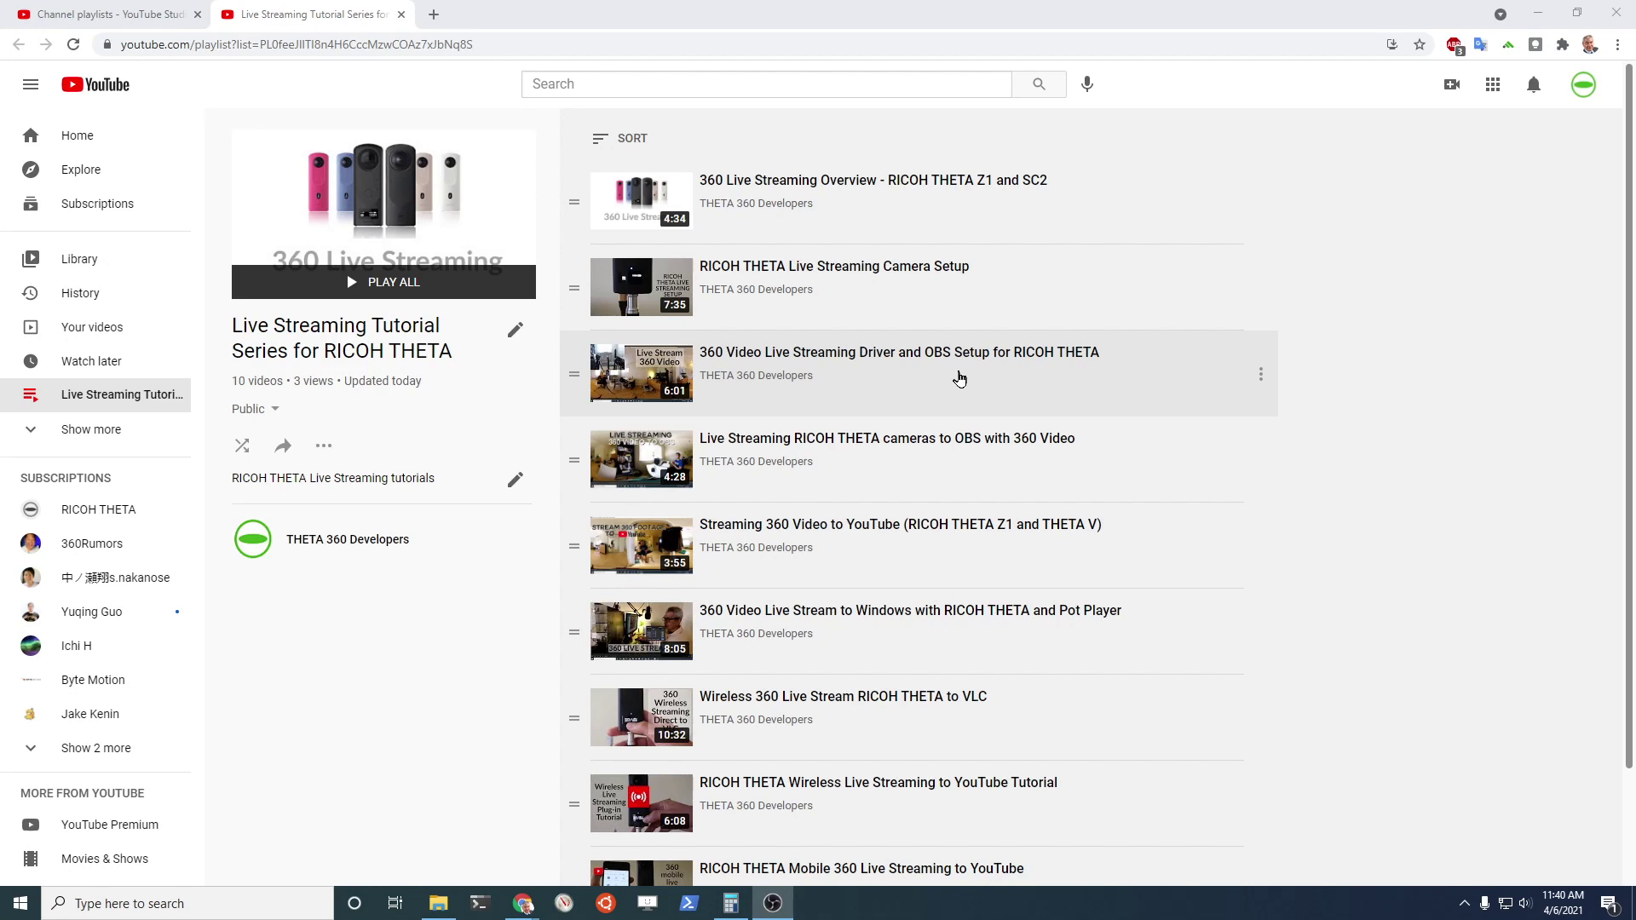
# Scroll the RICOH THETA playlist down to the 7:07 SC2 Amelia Viewer tutorial
pyautogui.scroll(-1, 960, 378)
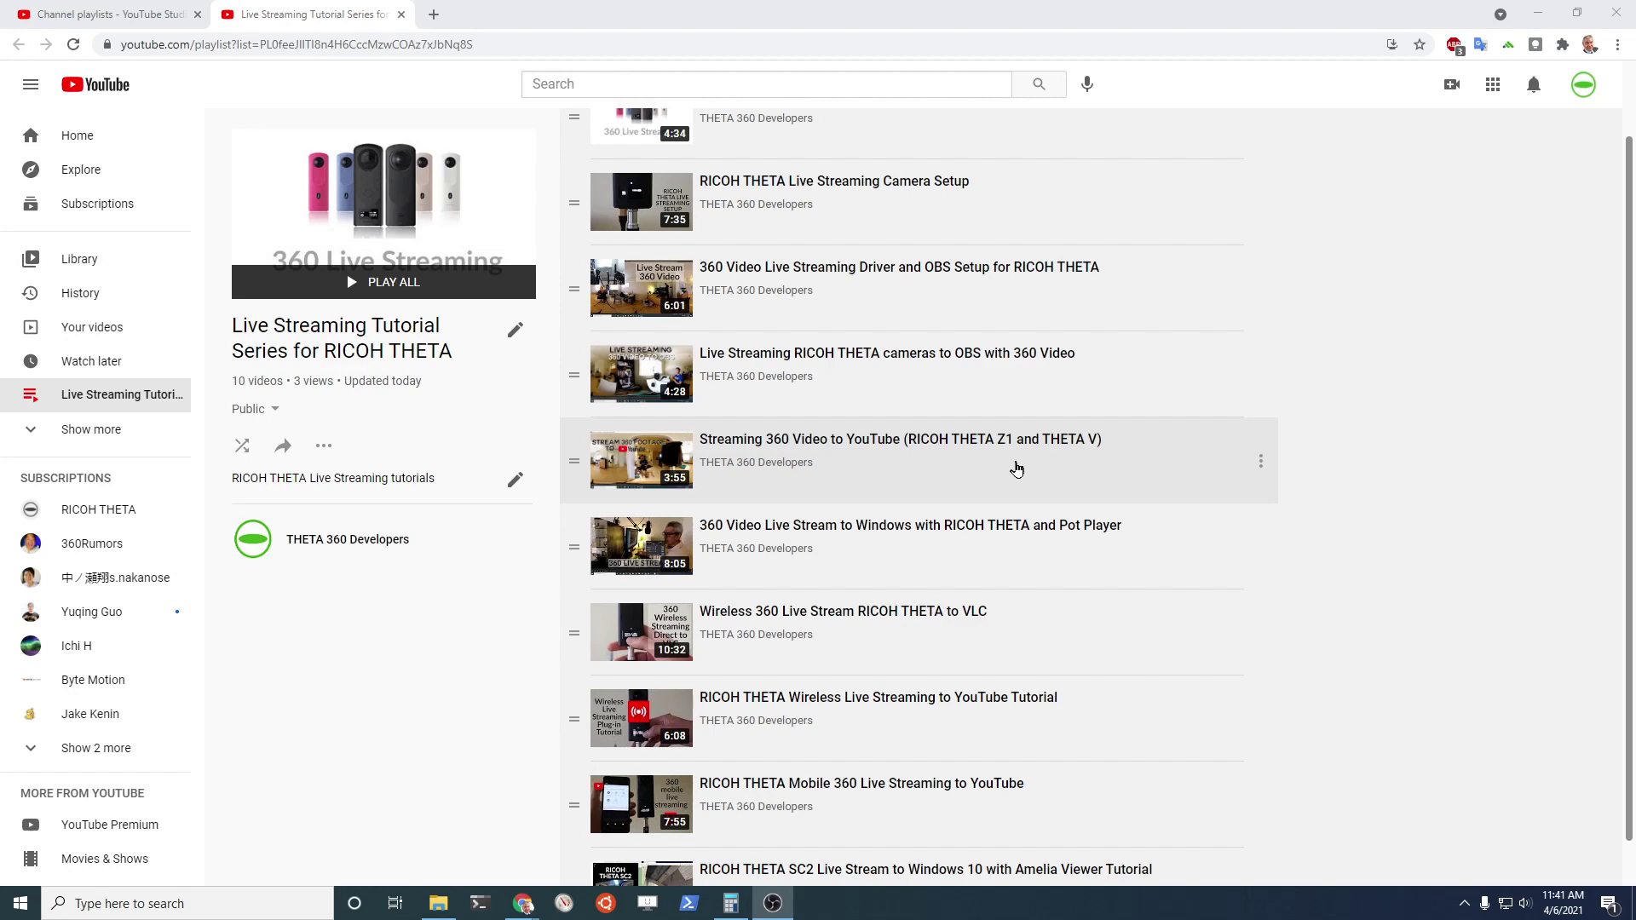
pyautogui.scroll(-1, 1017, 467)
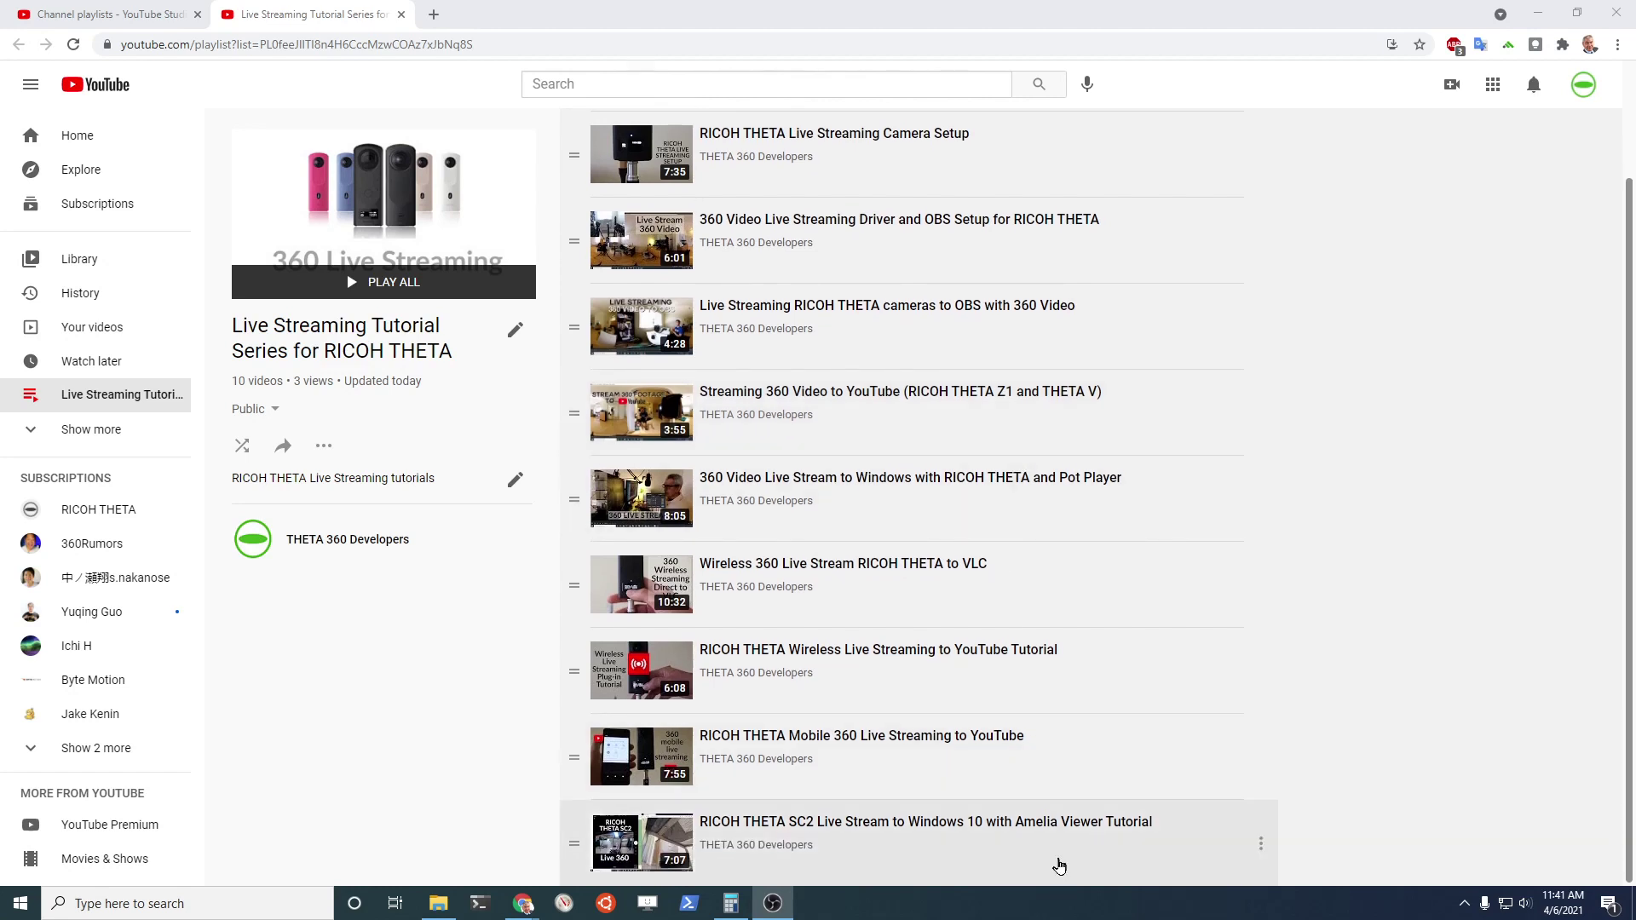